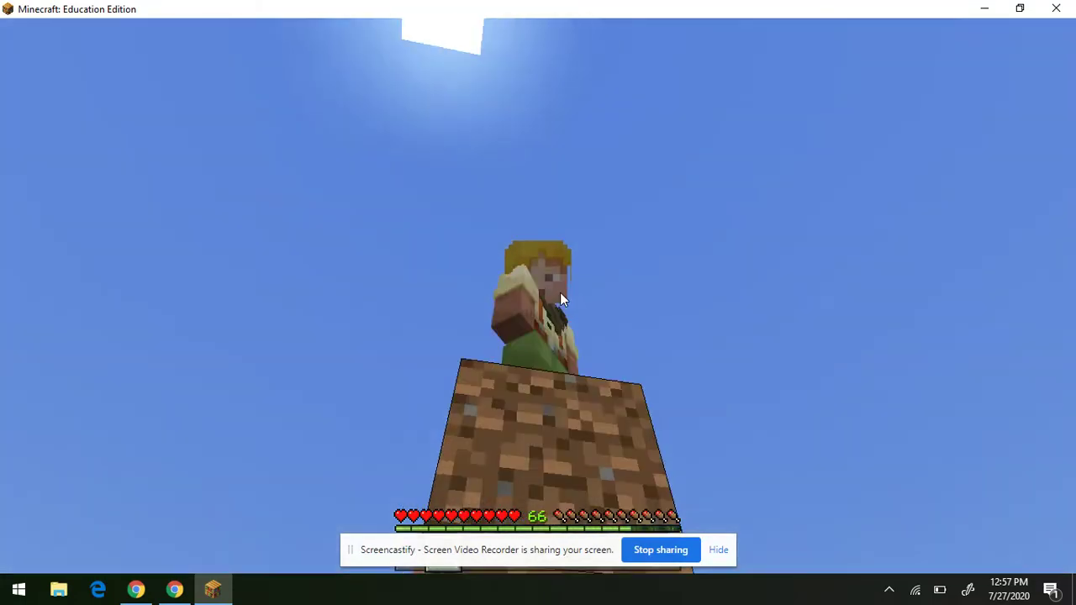
Step: Raise the dirt pillar by jumping and stacking another dirt block underneath
{"action": "key", "text": "space"}
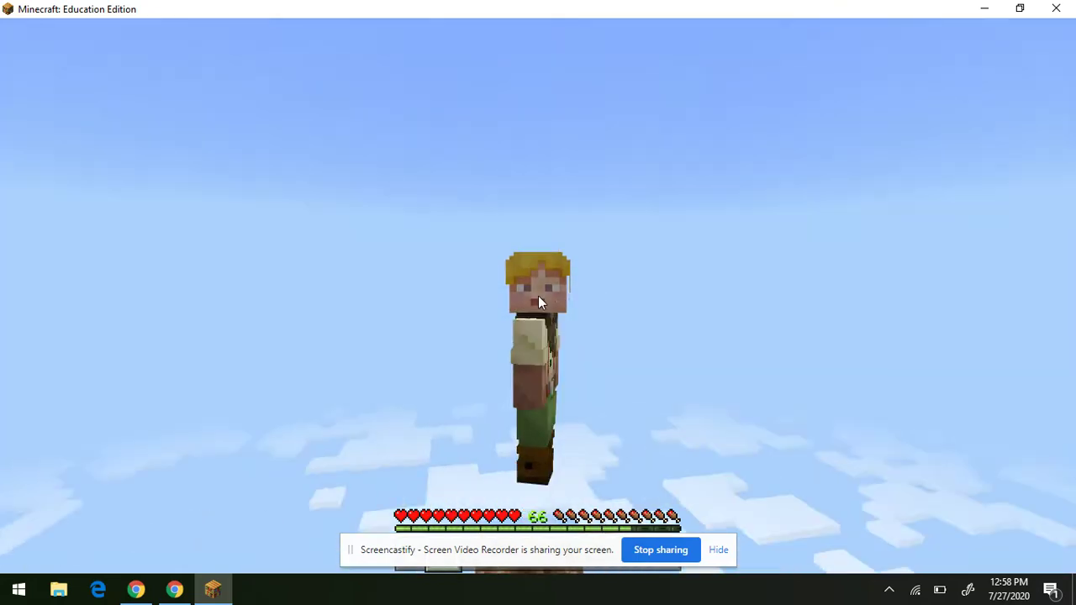
{"action": "key", "text": "space"}
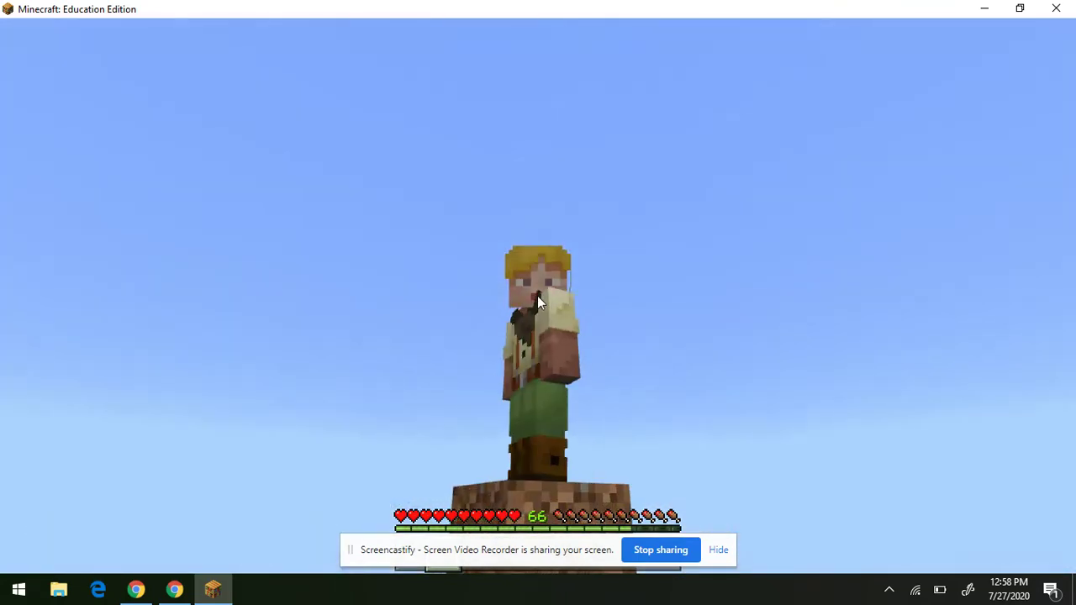
{"action": "key", "text": "space"}
{"action": "key", "text": "space"}
{"action": "right_click", "coordinate": [539, 302]}
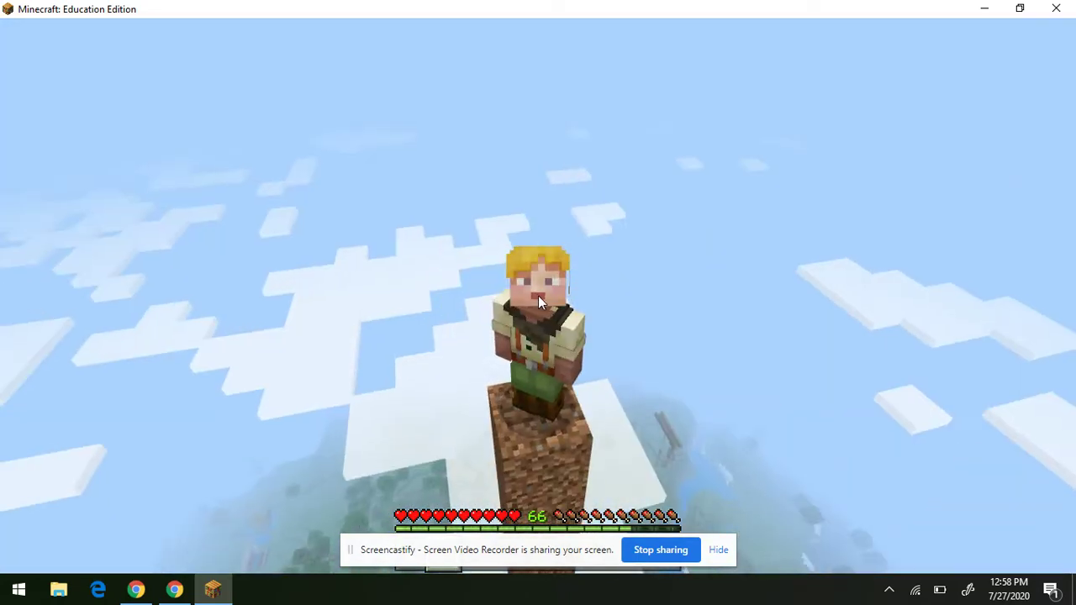
Step: Switch to first-person, walk off the pillar and hold the water bucket
{"action": "key", "text": "F5"}
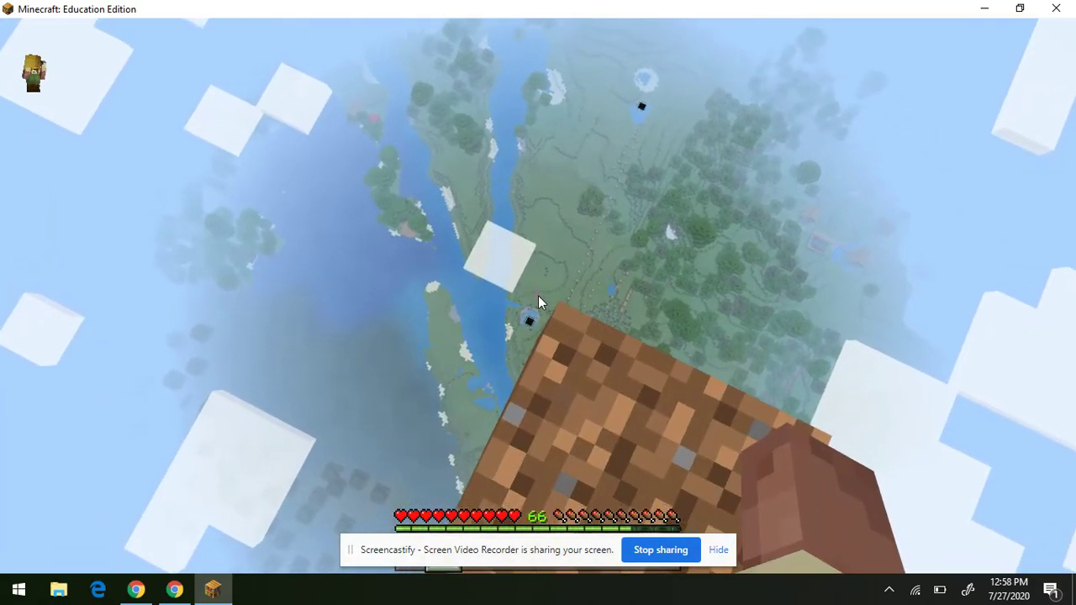
{"action": "key", "text": "w"}
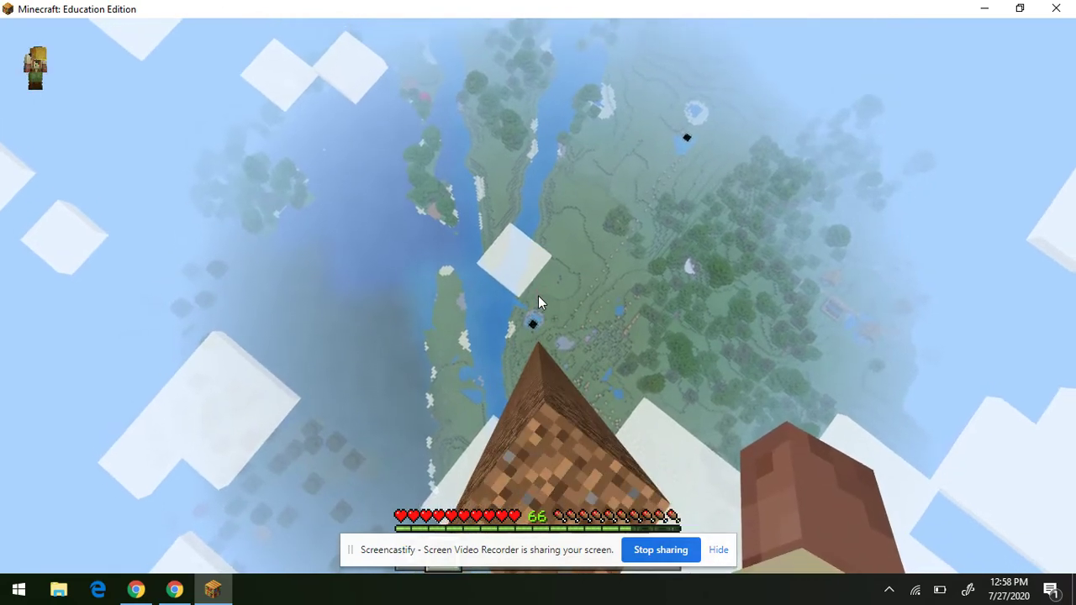
{"action": "key", "text": "e"}
{"action": "key", "text": "e"}
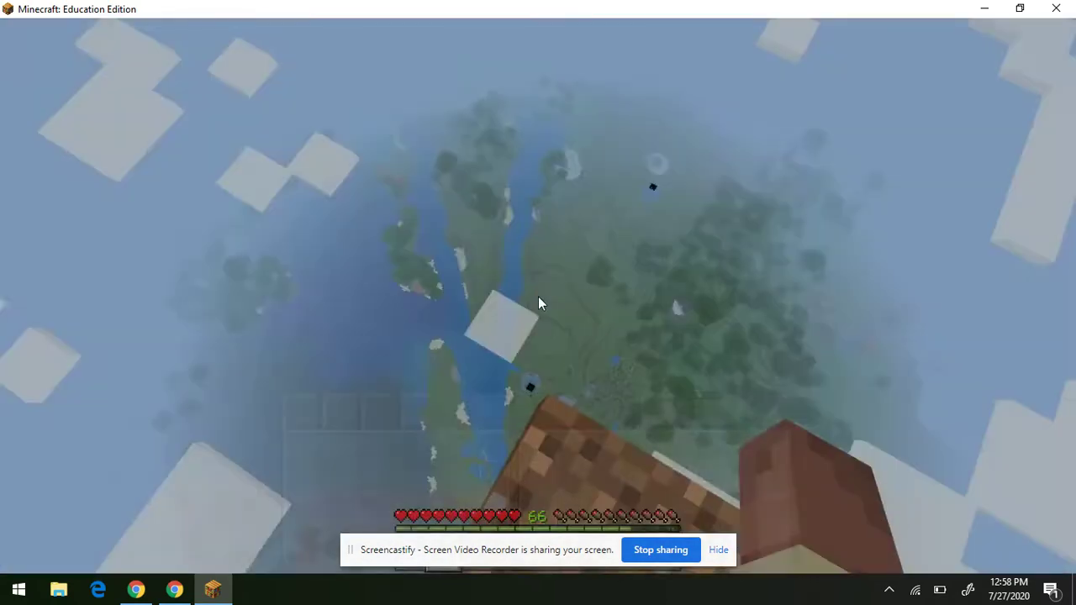
{"action": "key", "text": "2"}
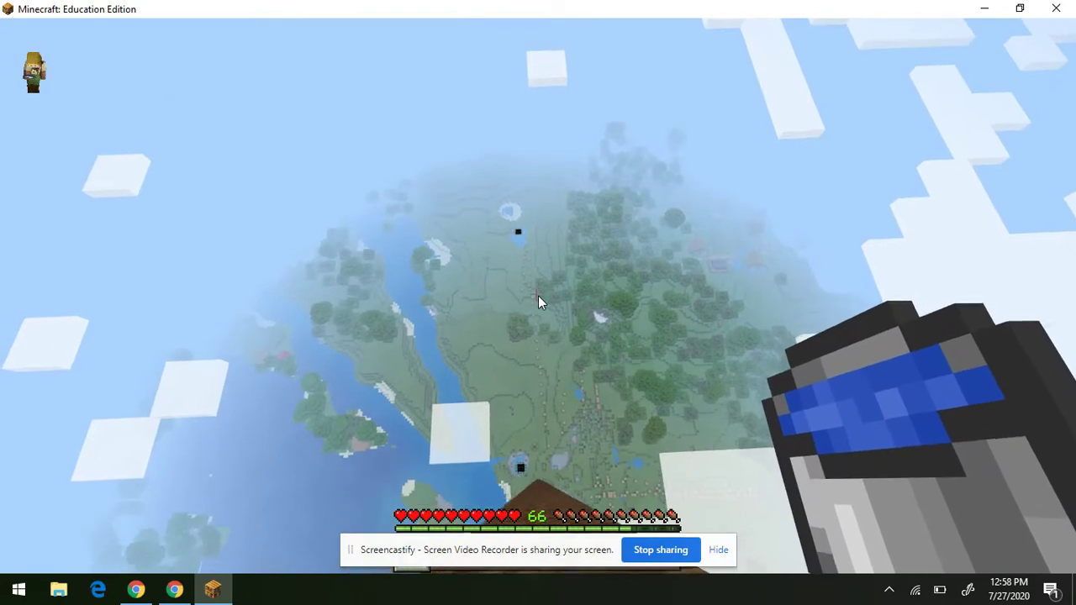
Step: Give yourself 64 dirt with /give and select it in the hotbar
{"action": "key", "text": "slash"}
{"action": "type", "text": "give @s"}
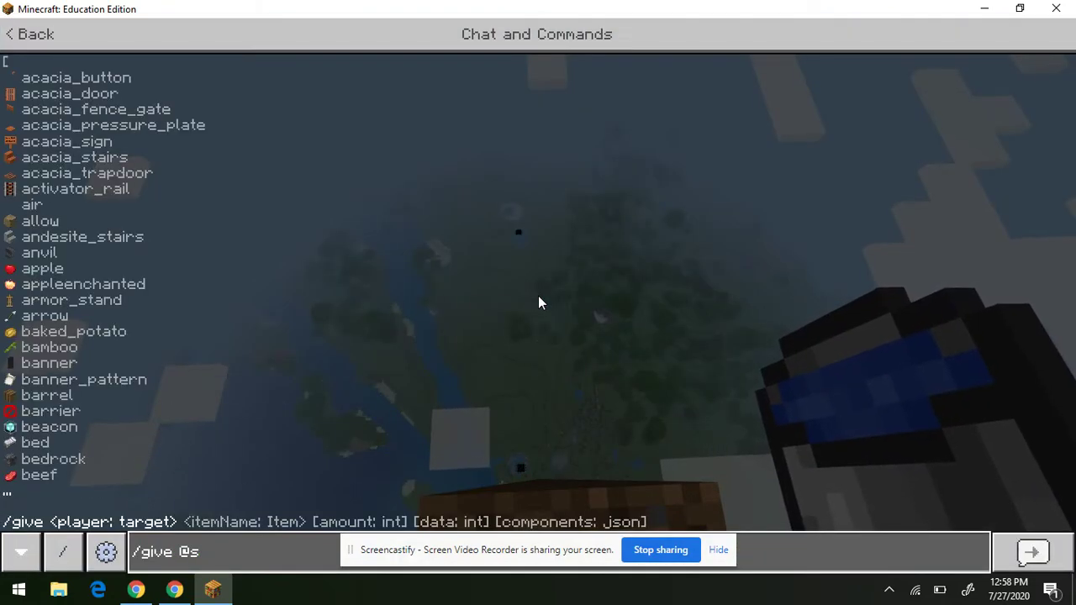
{"action": "type", "text": " dirt 6"}
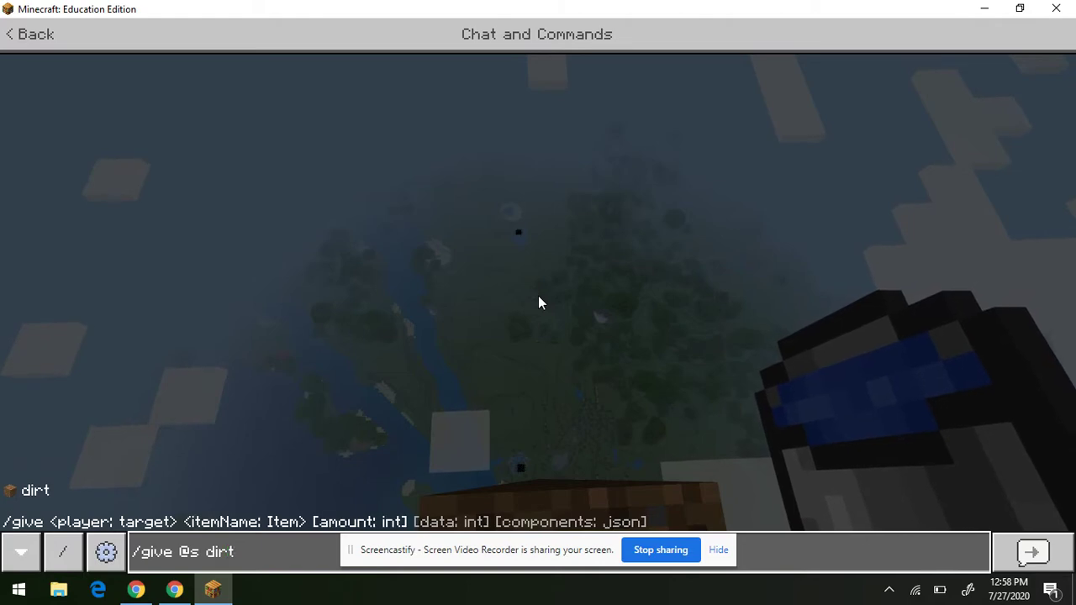
{"action": "key", "text": "Return"}
{"action": "key", "text": "e"}
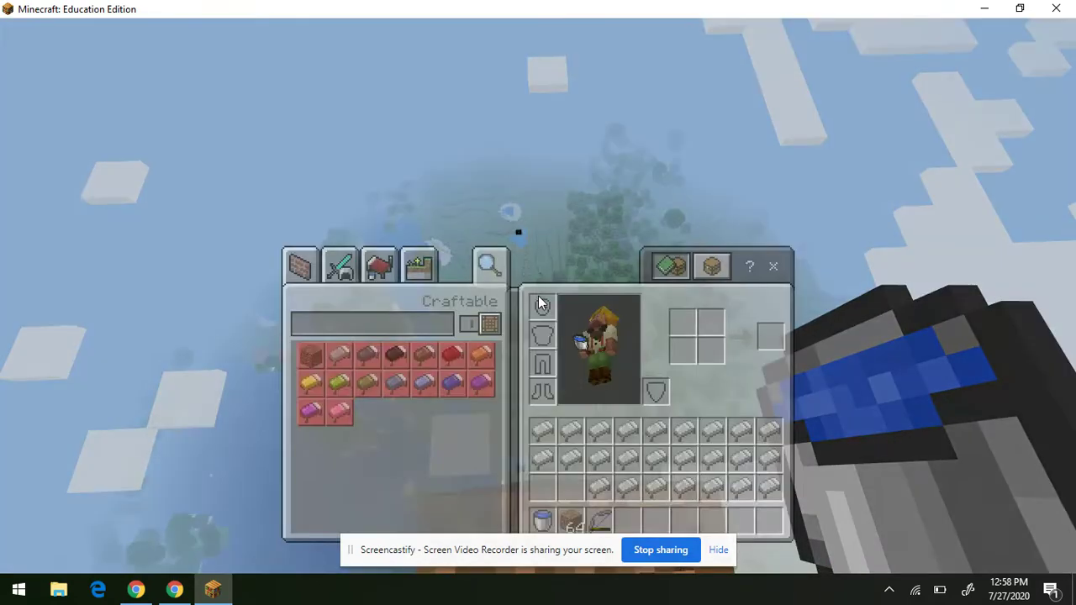
{"action": "key", "text": "e"}
{"action": "scroll", "coordinate": [538, 302], "scroll_direction": "down", "scroll_amount": 1}
{"action": "scroll", "coordinate": [537, 302], "scroll_direction": "down", "scroll_amount": 1}
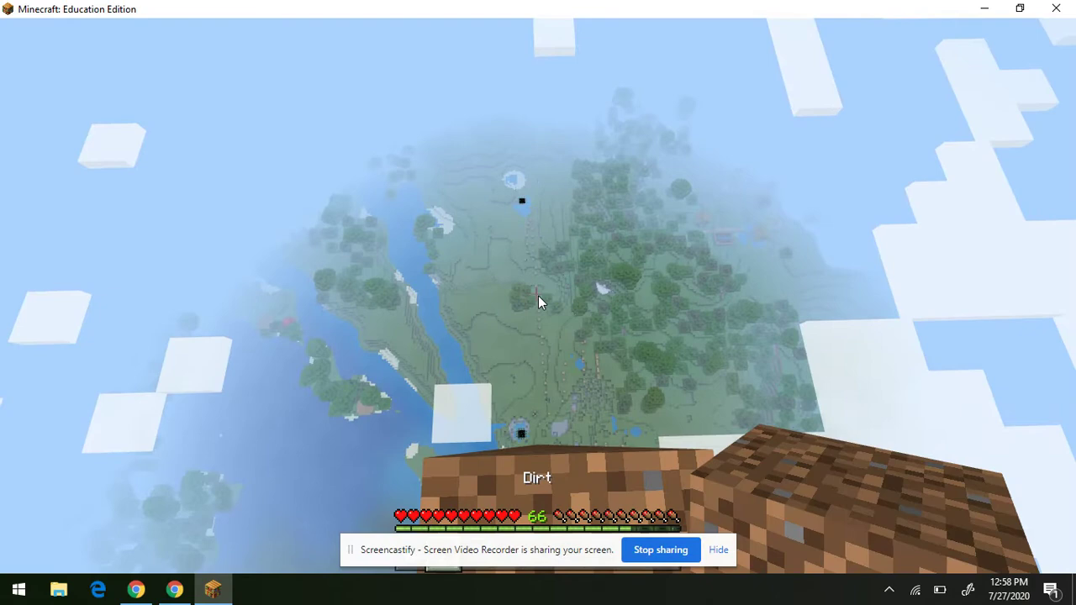
{"action": "key", "text": "space"}
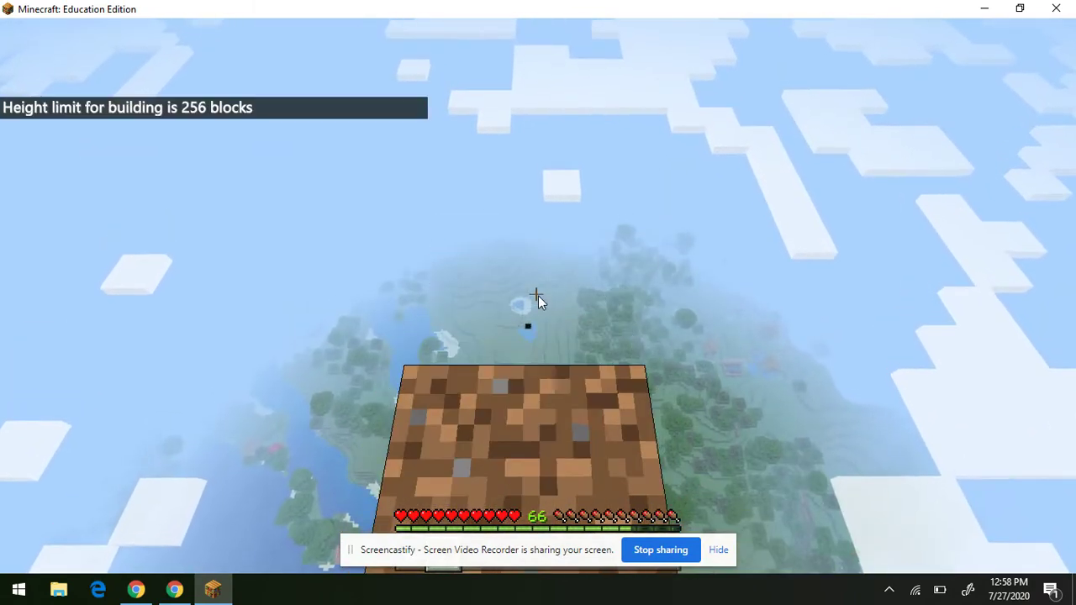
Step: Place dirt blocks outward at the 256-block height limit, breaking the last one
{"action": "right_click", "coordinate": [538, 299]}
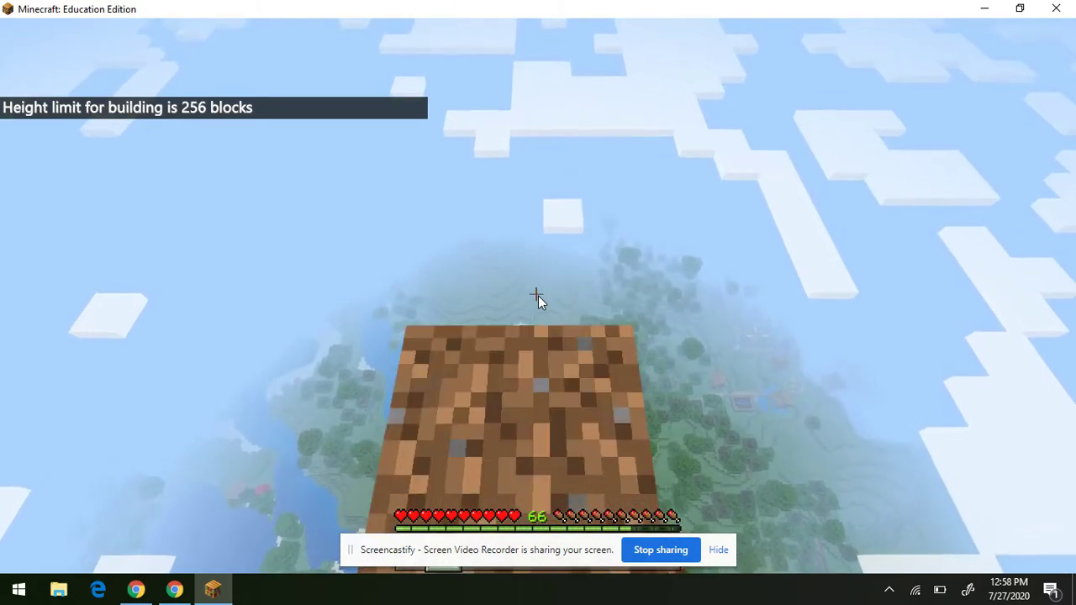
{"action": "right_click", "coordinate": [538, 300]}
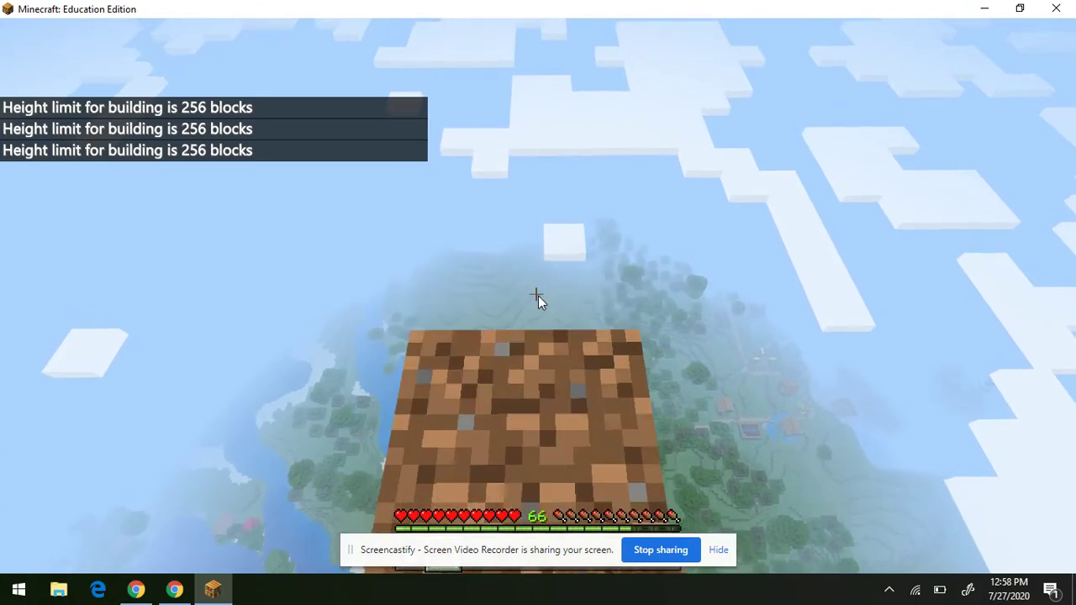
{"action": "right_click", "coordinate": [538, 299]}
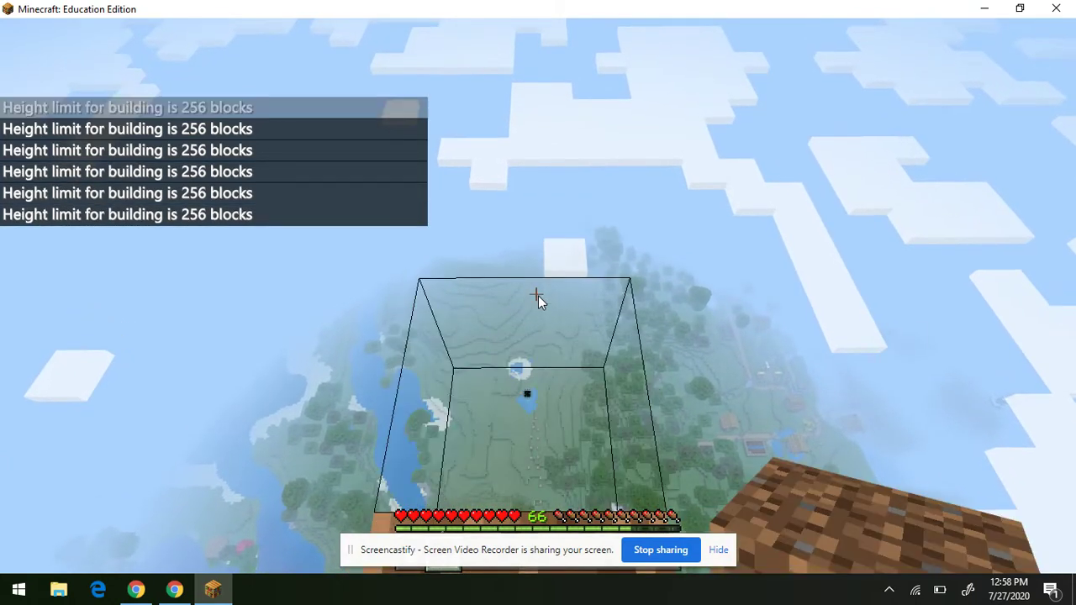
{"action": "right_click", "coordinate": [538, 299]}
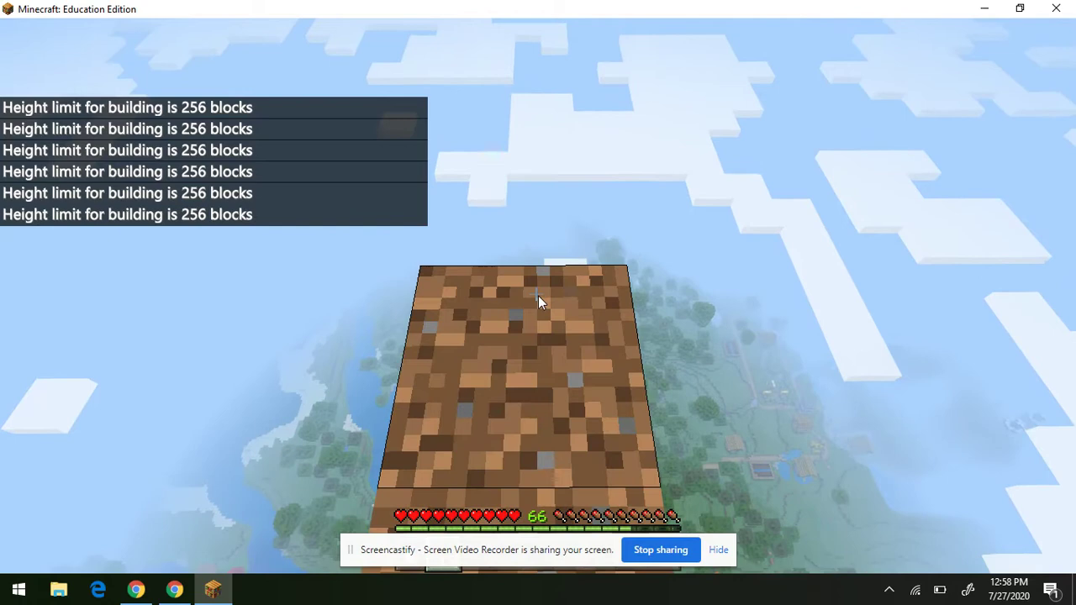
{"action": "right_click", "coordinate": [537, 299]}
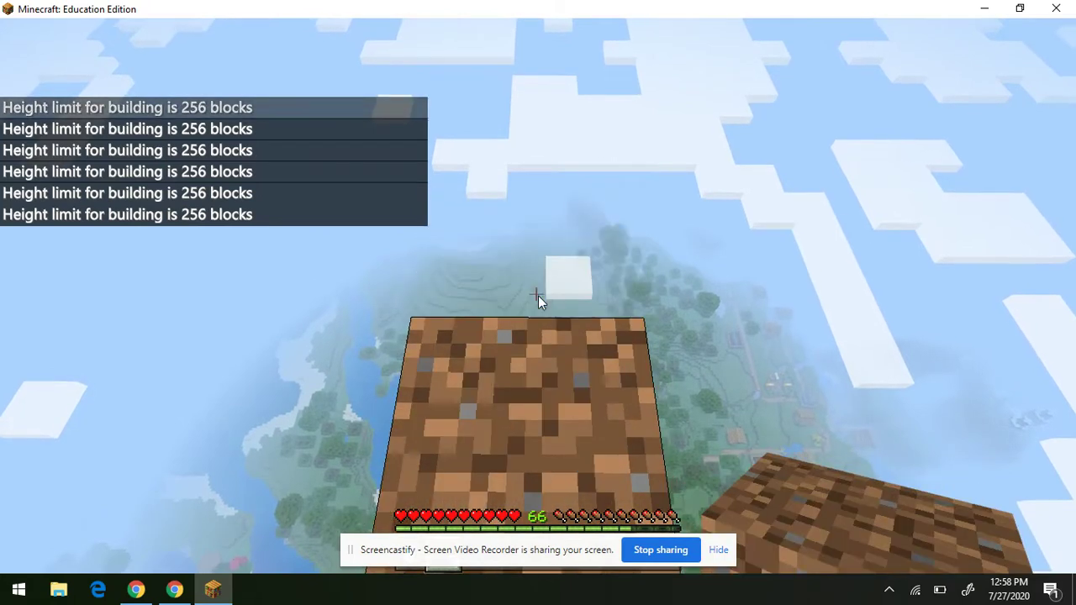
{"action": "left_click", "coordinate": [538, 299]}
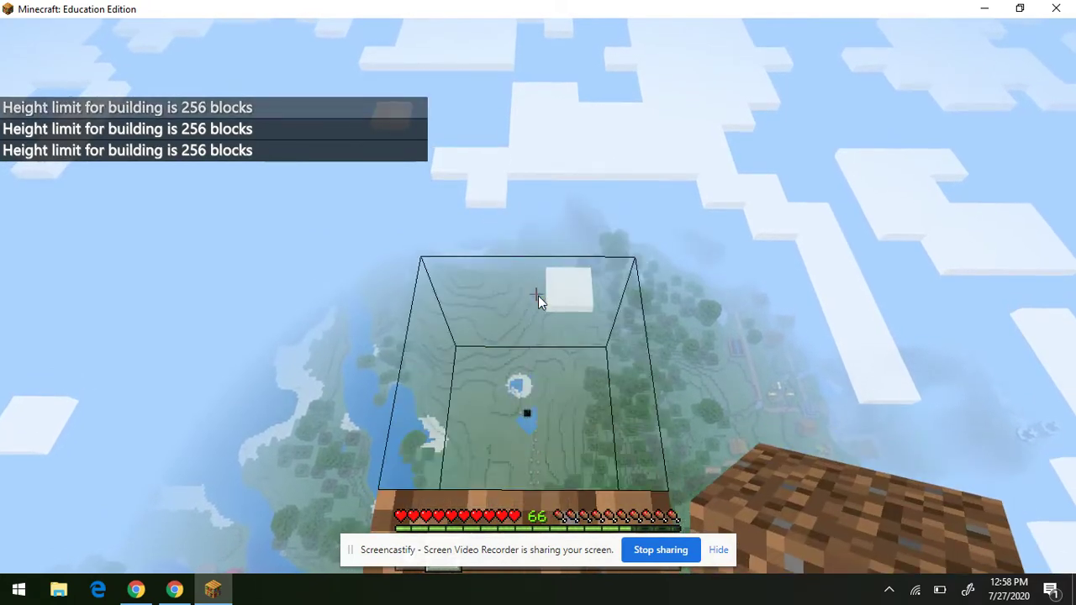
Step: Replace the dirt block, fall holding the water bucket, drop it, then respawn after dying
{"action": "right_click", "coordinate": [538, 299]}
{"action": "key", "text": "e"}
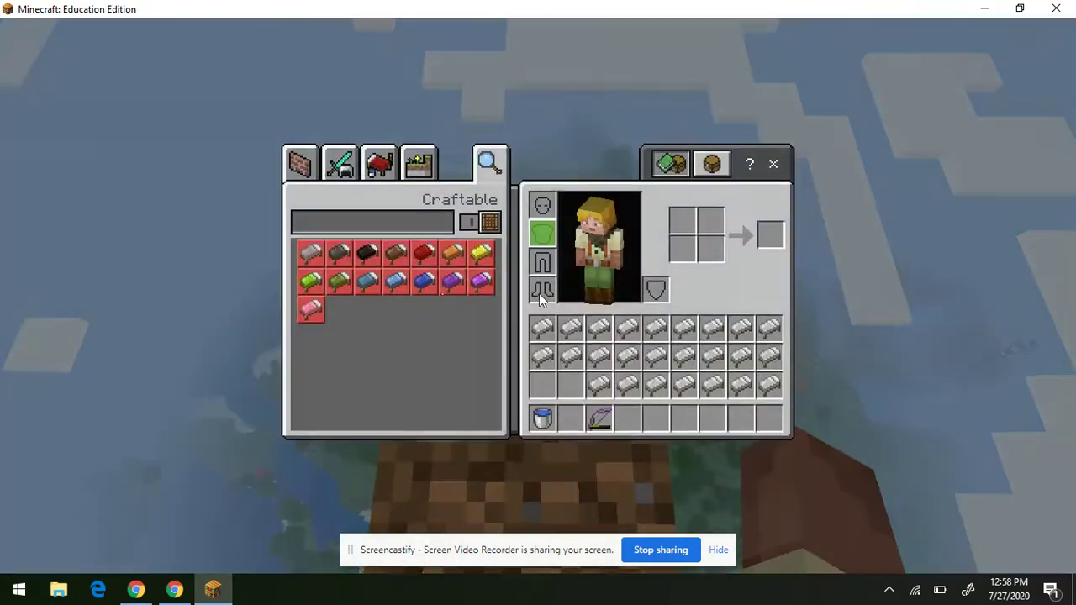
{"action": "key", "text": "e"}
{"action": "key", "text": "2"}
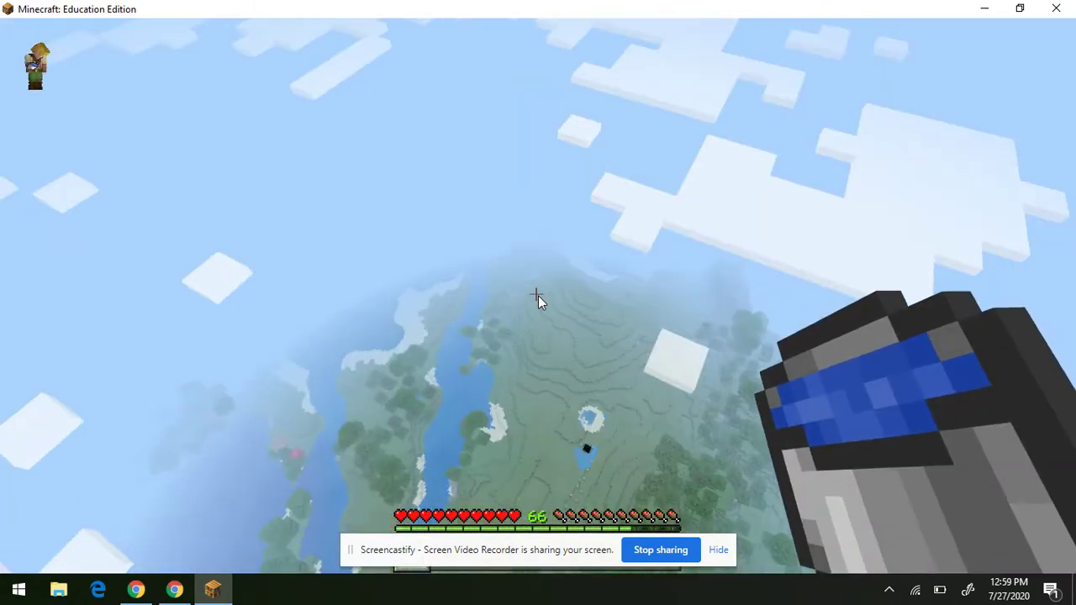
{"action": "key", "text": "q"}
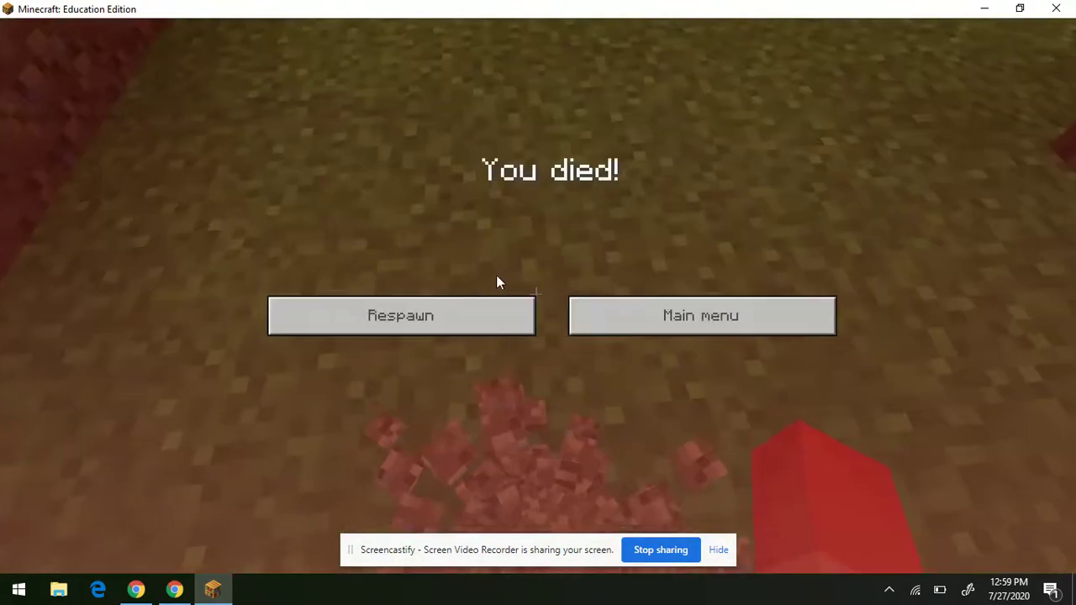
{"action": "left_click", "coordinate": [424, 326]}
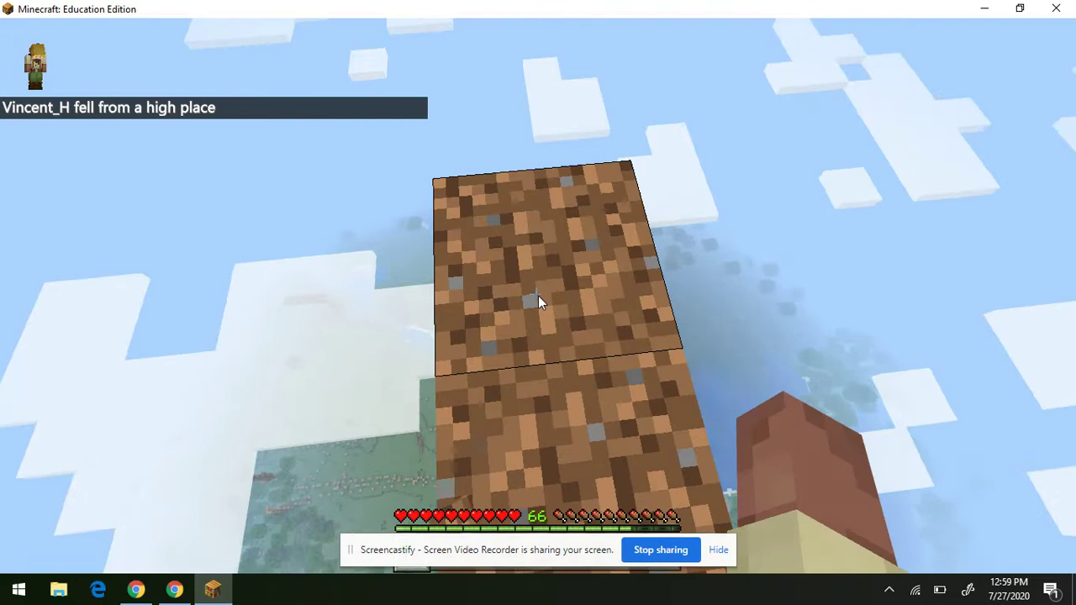
{"action": "type", "text": "/give"}
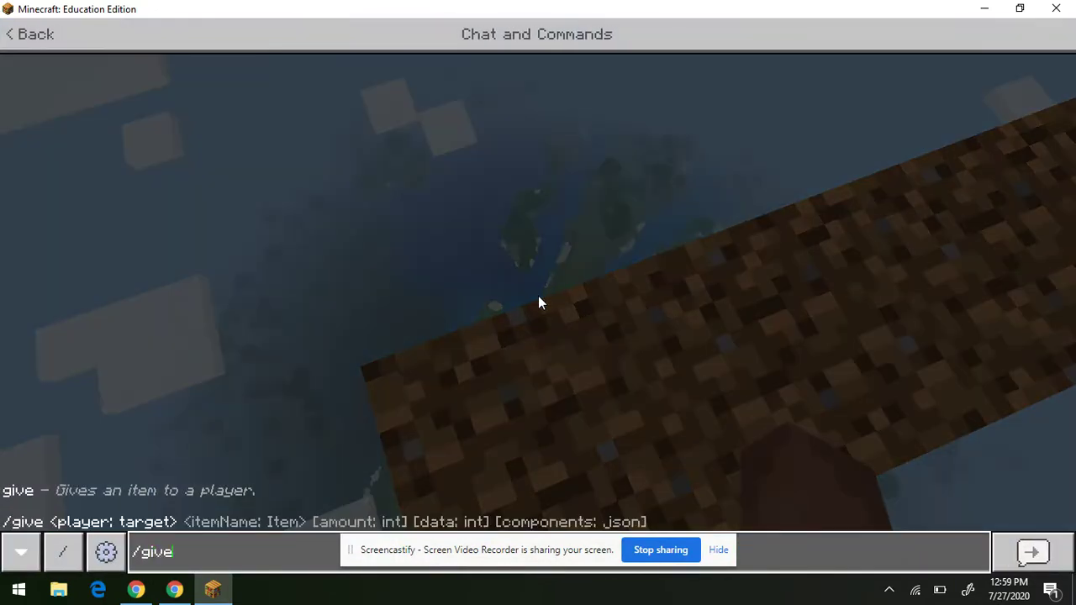
{"action": "type", "text": " @s 64 dirt"}
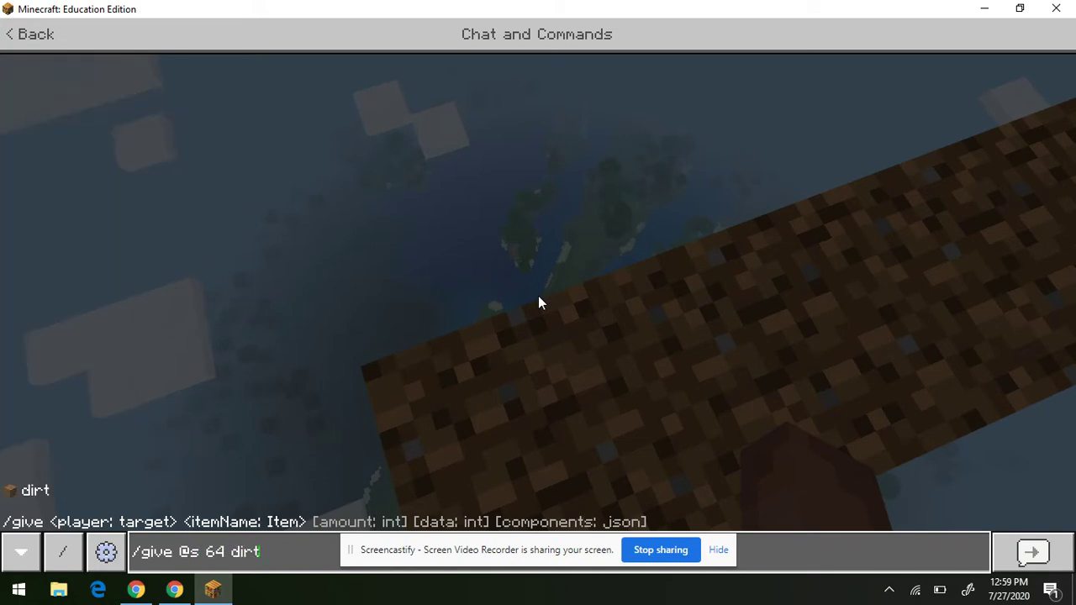
Step: Send the mistyped give-dirt command, recall it, then exit chat without resending
{"action": "key", "text": "Return"}
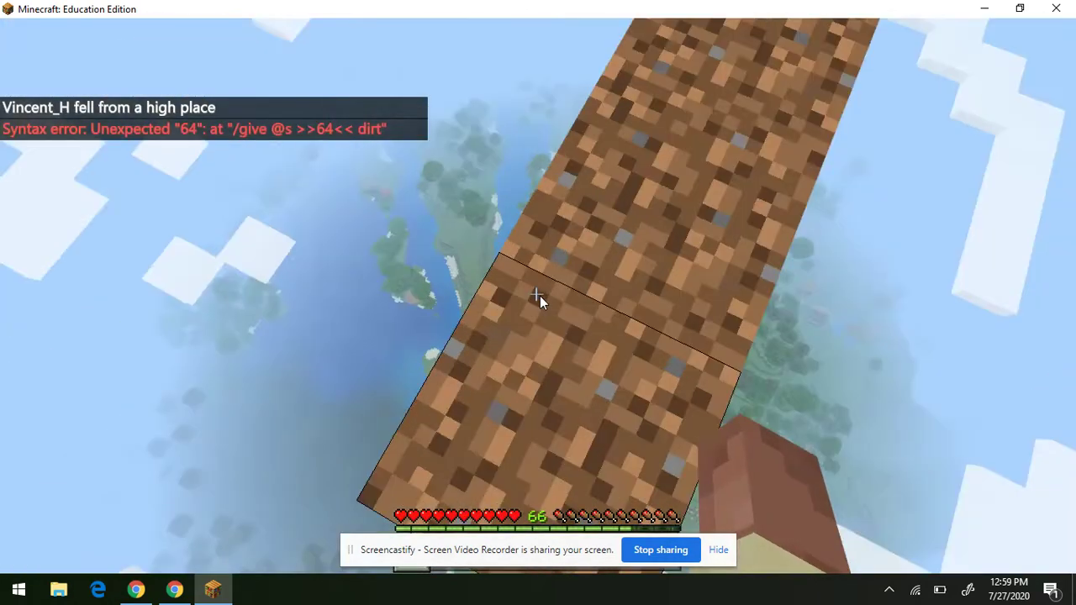
{"action": "key", "text": "slash"}
{"action": "key", "text": "Up"}
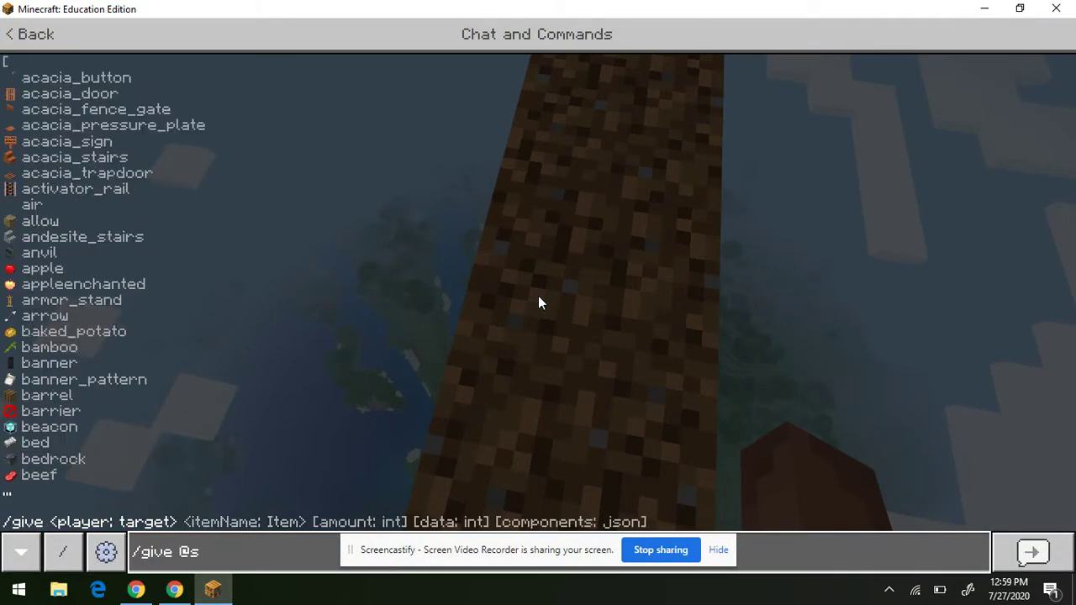
{"action": "type", "text": "dirt"}
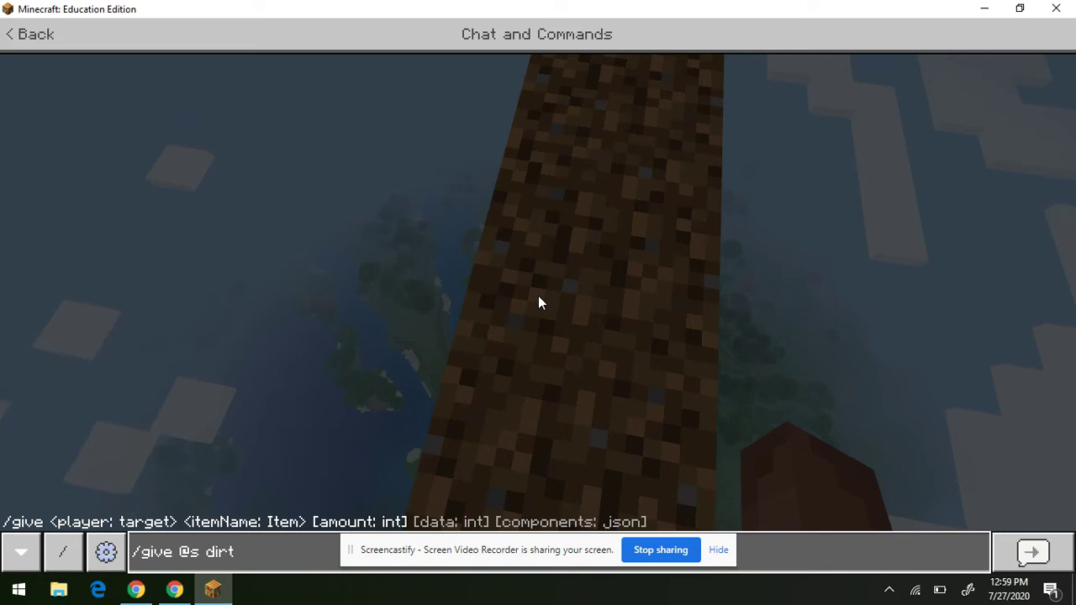
{"action": "key", "text": "Escape"}
{"action": "key", "text": "Escape"}
{"action": "scroll", "coordinate": [539, 303], "scroll_direction": "down", "scroll_amount": 1}
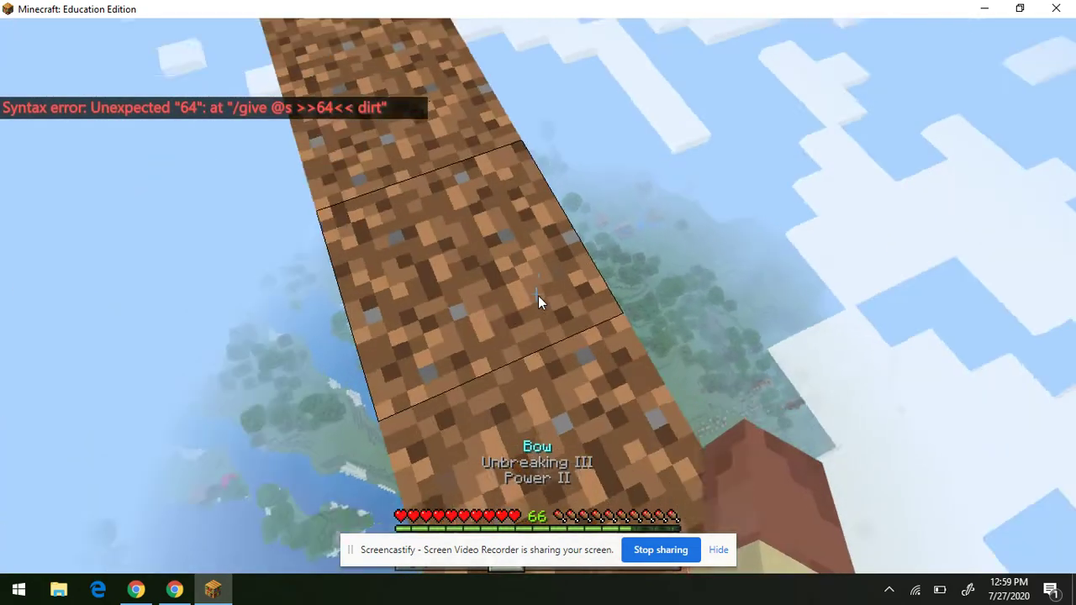
{"action": "scroll", "coordinate": [539, 302], "scroll_direction": "down", "scroll_amount": 1}
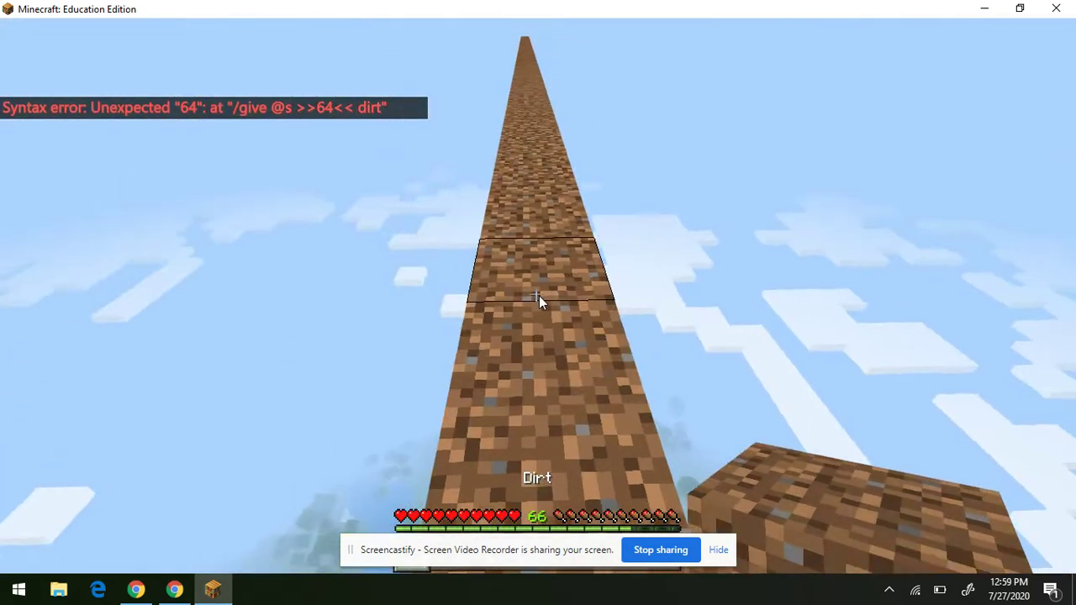
Step: Fly up above the dirt bridge's end and look down at the distant terrain
{"action": "key", "text": "space"}
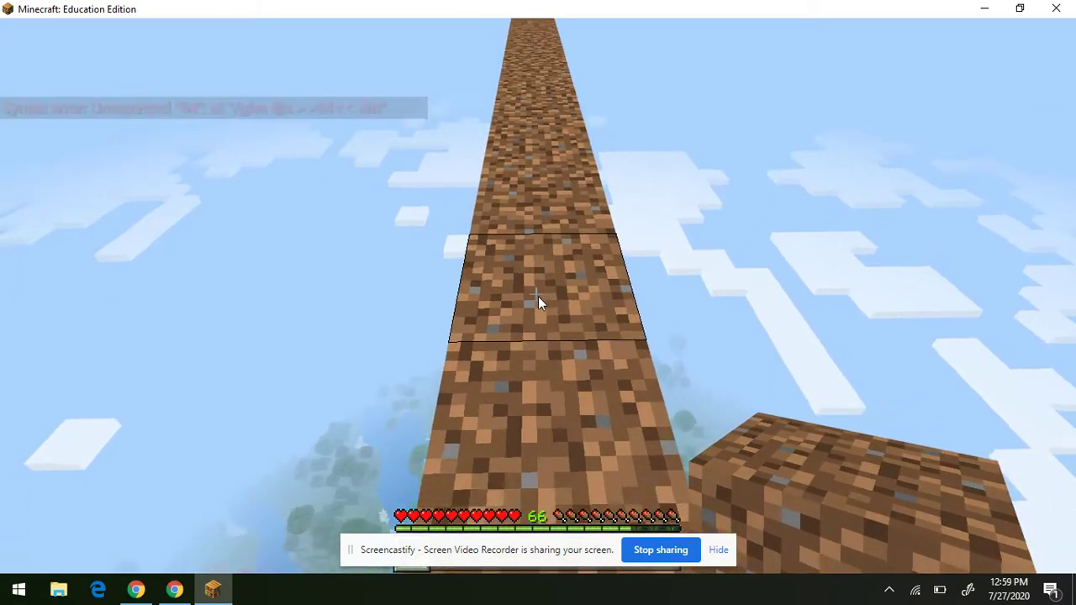
{"action": "key", "text": "space"}
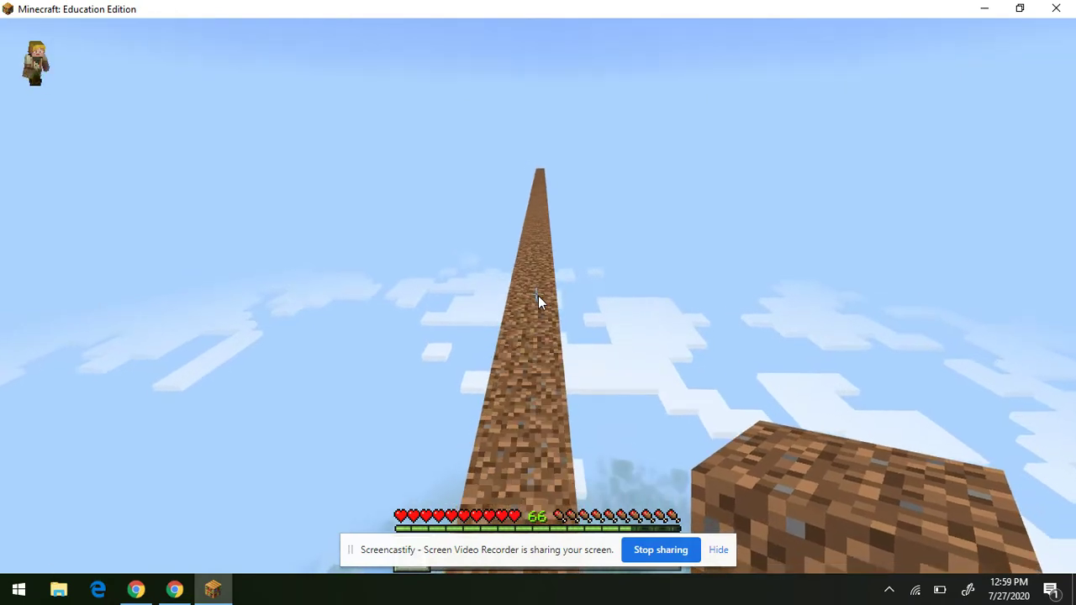
{"action": "key", "text": "space"}
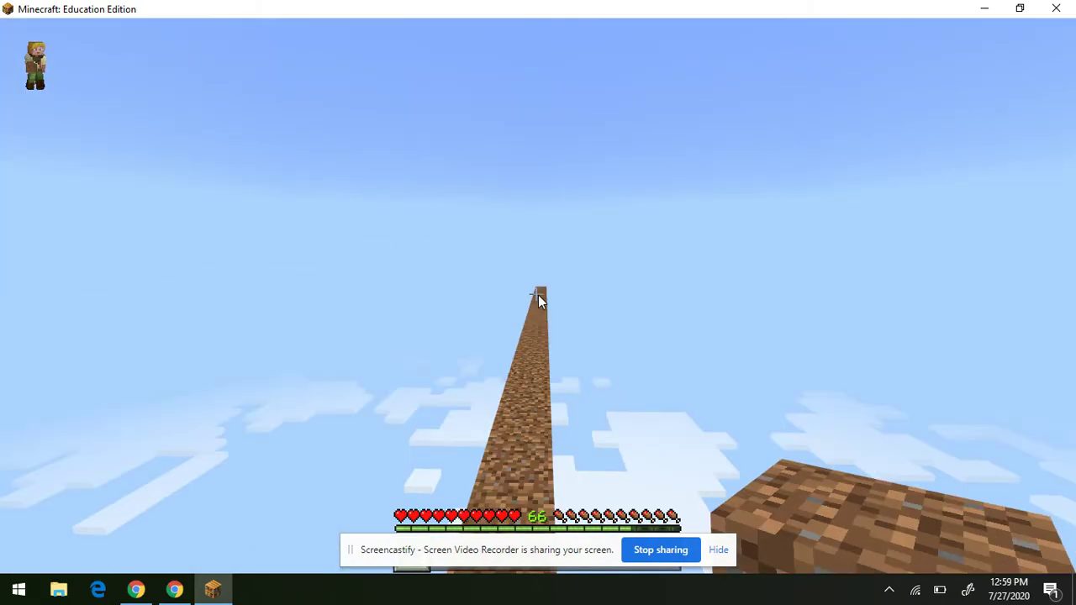
{"action": "key", "text": "space"}
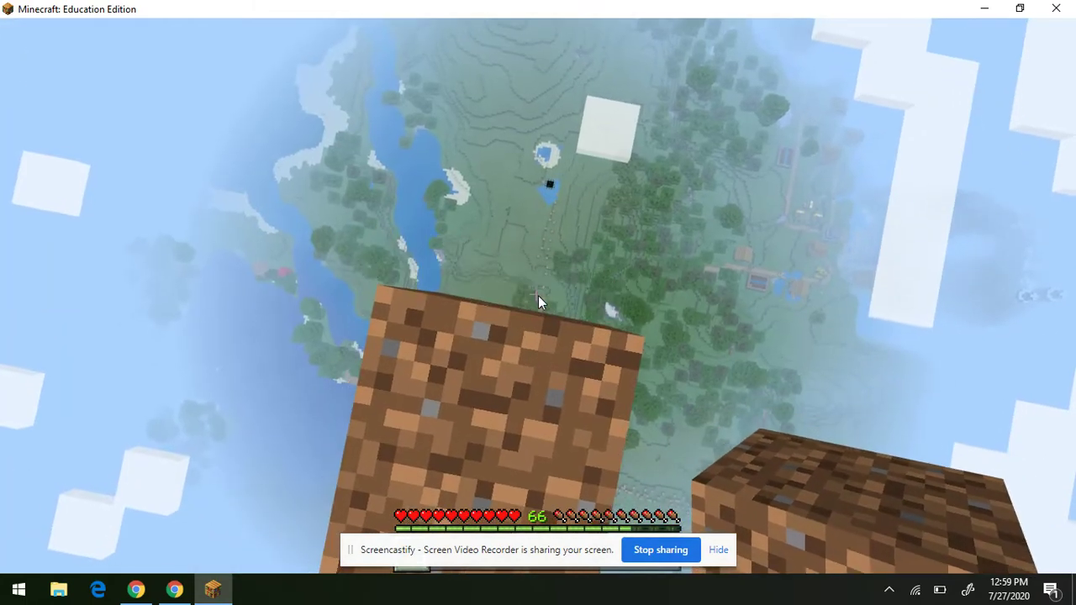
{"action": "type", "text": "ee"}
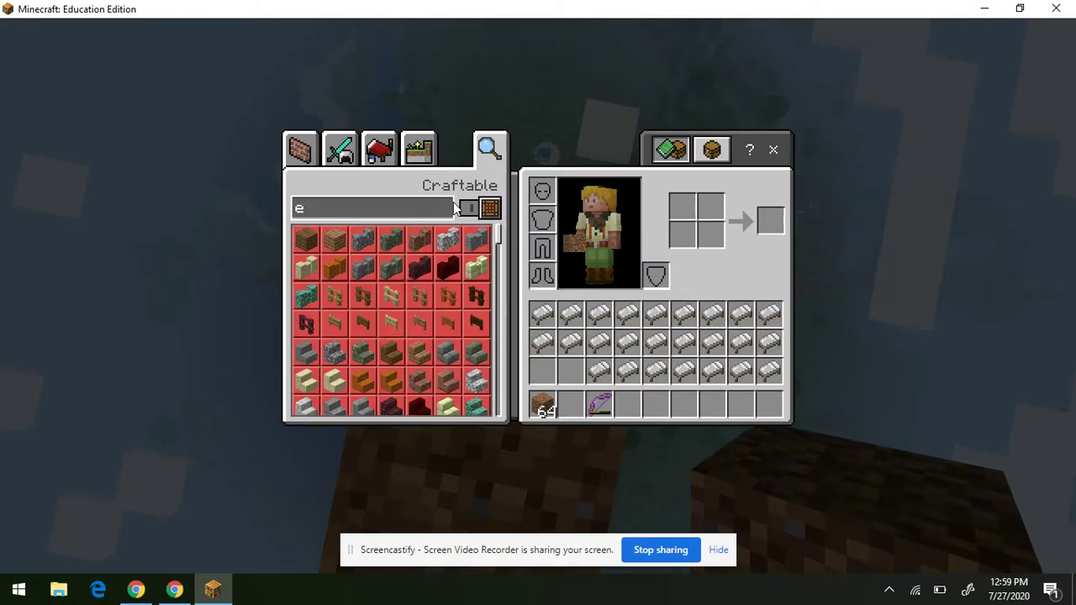
Step: Return to the world and attach several more dirt blocks at the 256-block height limit
{"action": "left_click", "coordinate": [774, 149]}
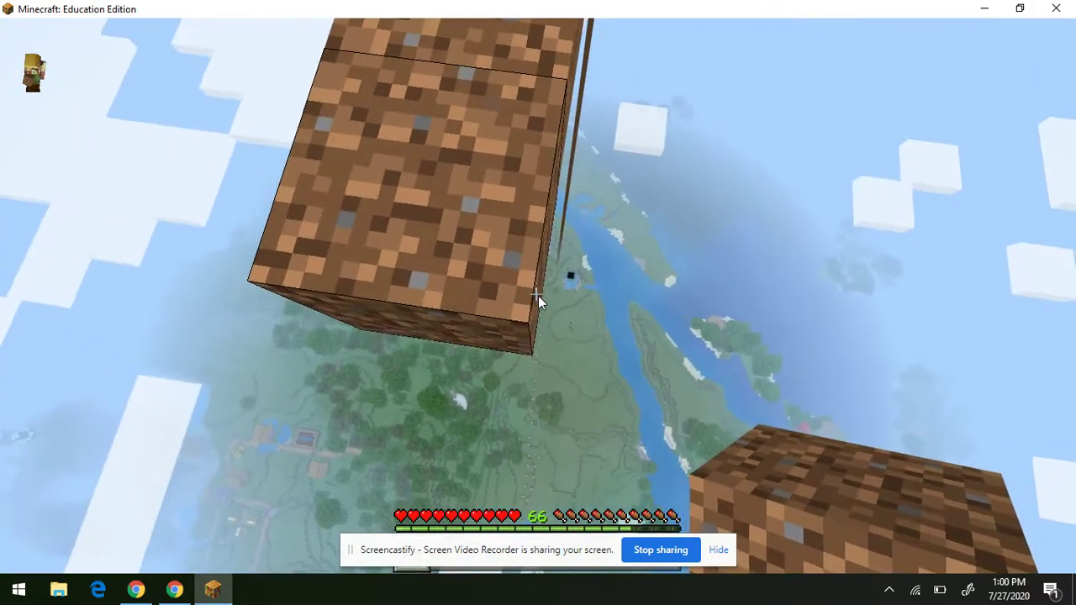
{"action": "right_click", "coordinate": [537, 297]}
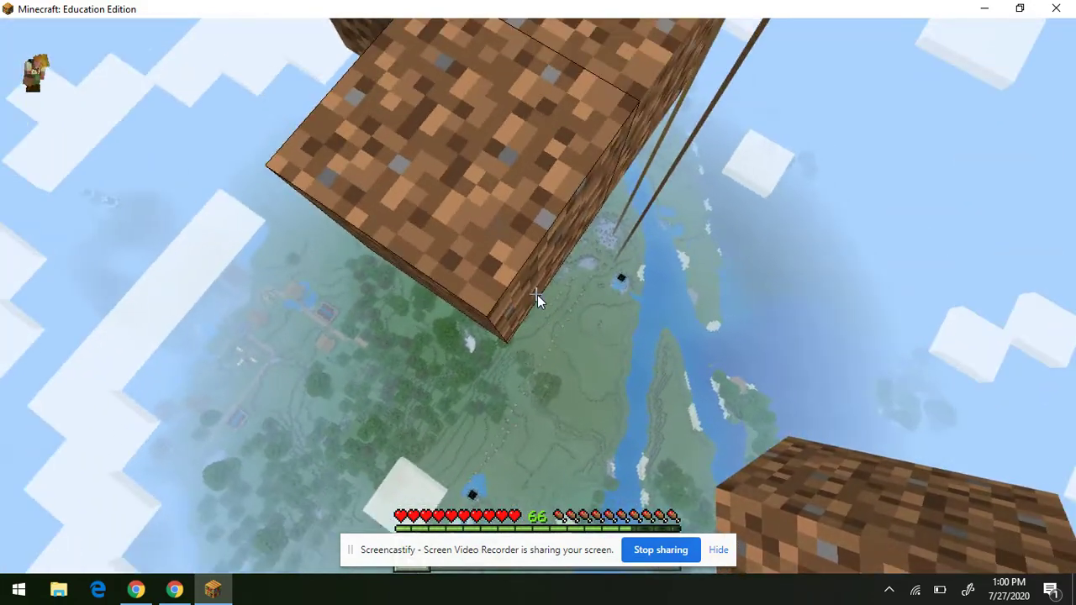
{"action": "right_click", "coordinate": [536, 297]}
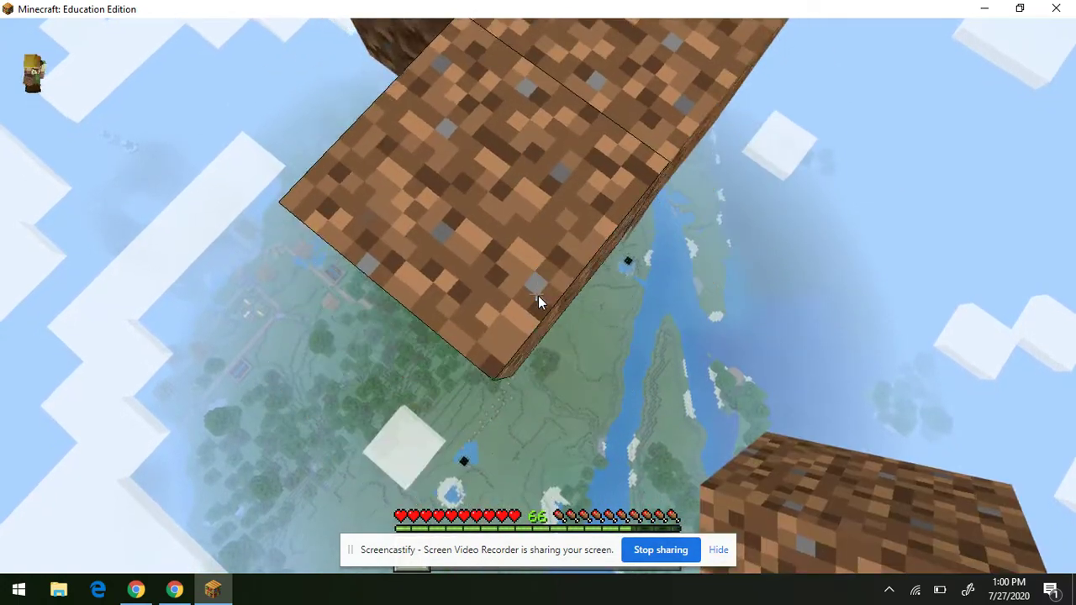
{"action": "right_click", "coordinate": [538, 301]}
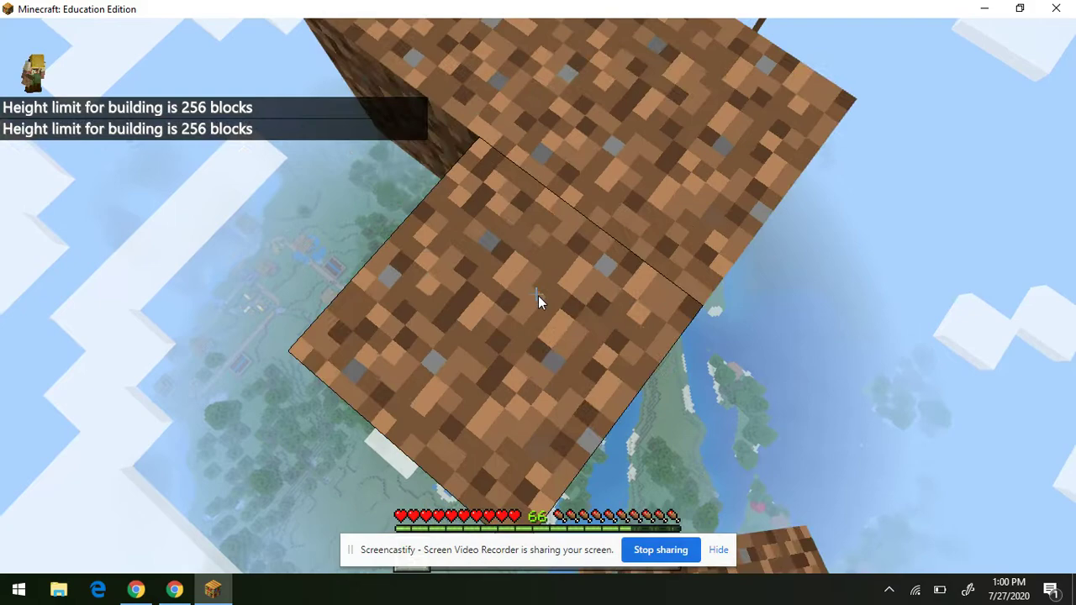
{"action": "right_click", "coordinate": [537, 301]}
{"action": "right_click", "coordinate": [537, 301]}
{"action": "right_click", "coordinate": [538, 301]}
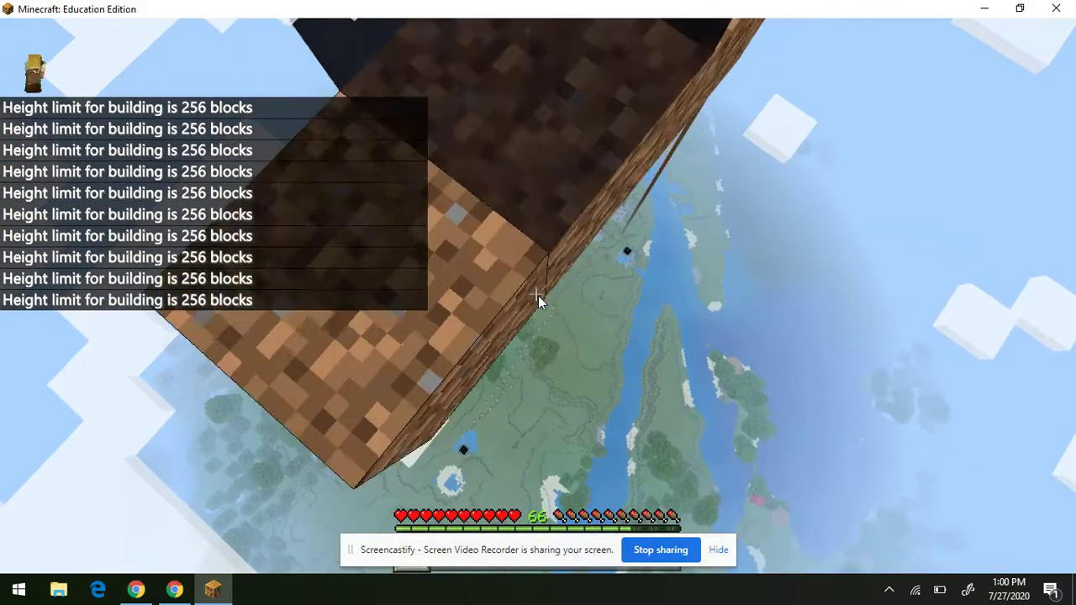
{"action": "right_click", "coordinate": [538, 301]}
{"action": "right_click", "coordinate": [538, 301]}
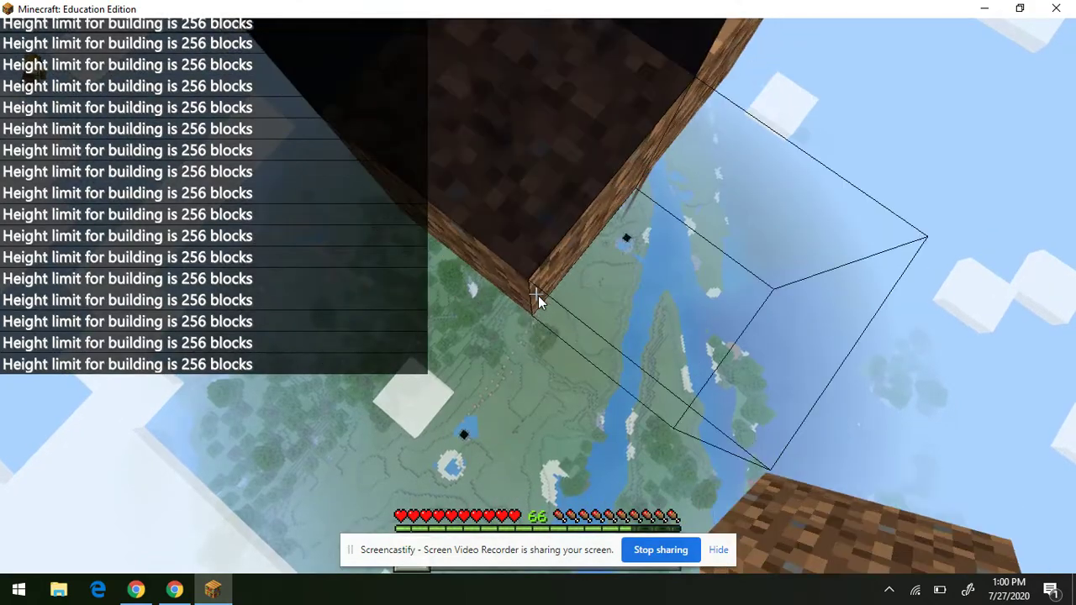
{"action": "right_click", "coordinate": [538, 301]}
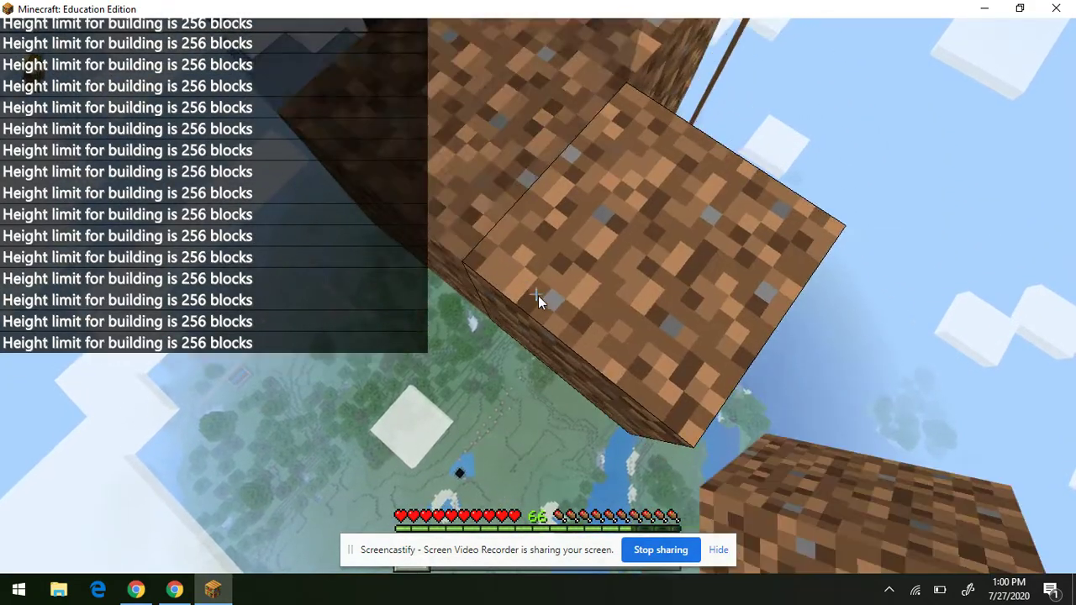
{"action": "right_click", "coordinate": [538, 301]}
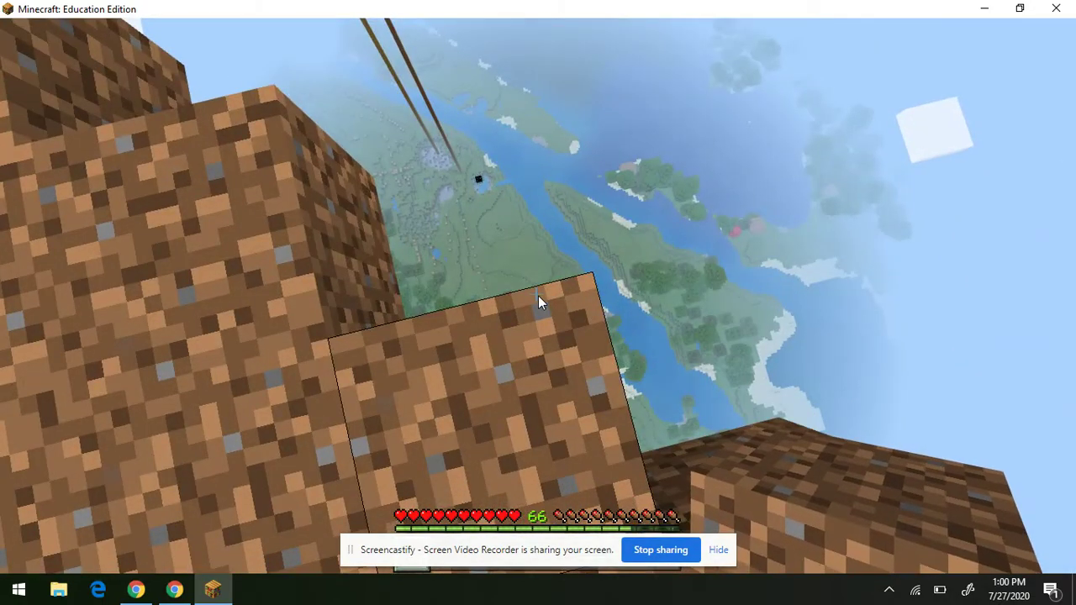
Step: Rerun /give @s dirt 64 to receive another 64 dirt
{"action": "key", "text": "slash"}
{"action": "key", "text": "Up"}
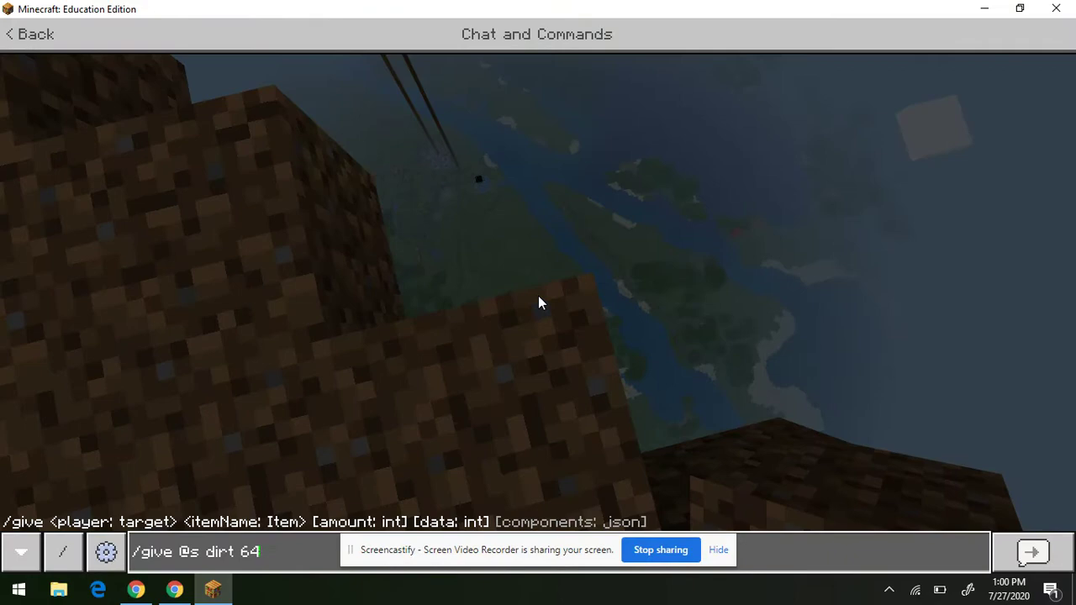
{"action": "key", "text": "Return"}
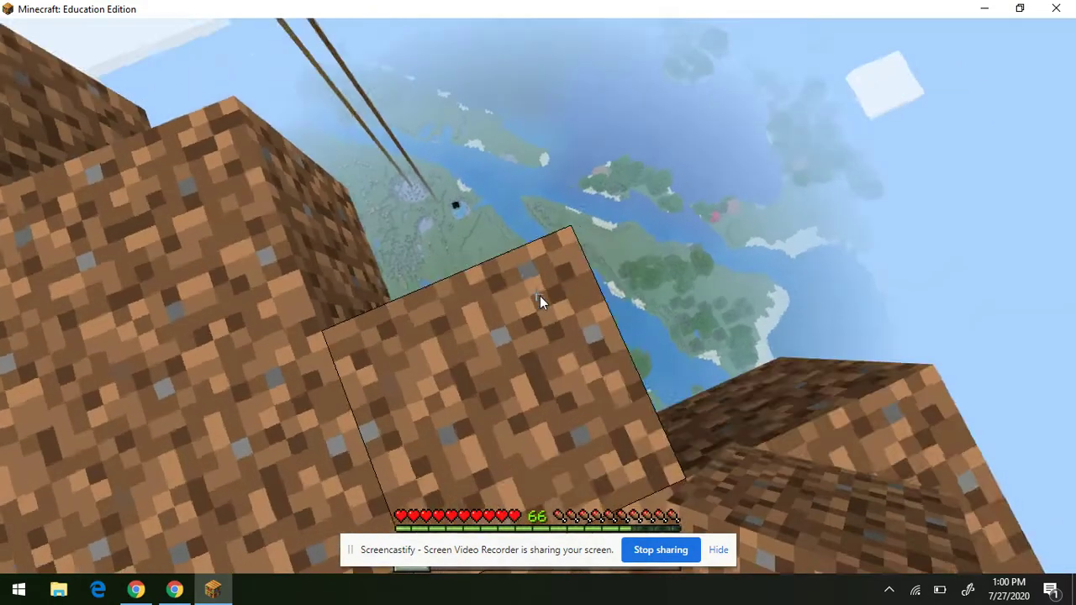
Step: Stop flying, fall to death, respawn, and walk past the dirt path's end
{"action": "key", "text": "space"}
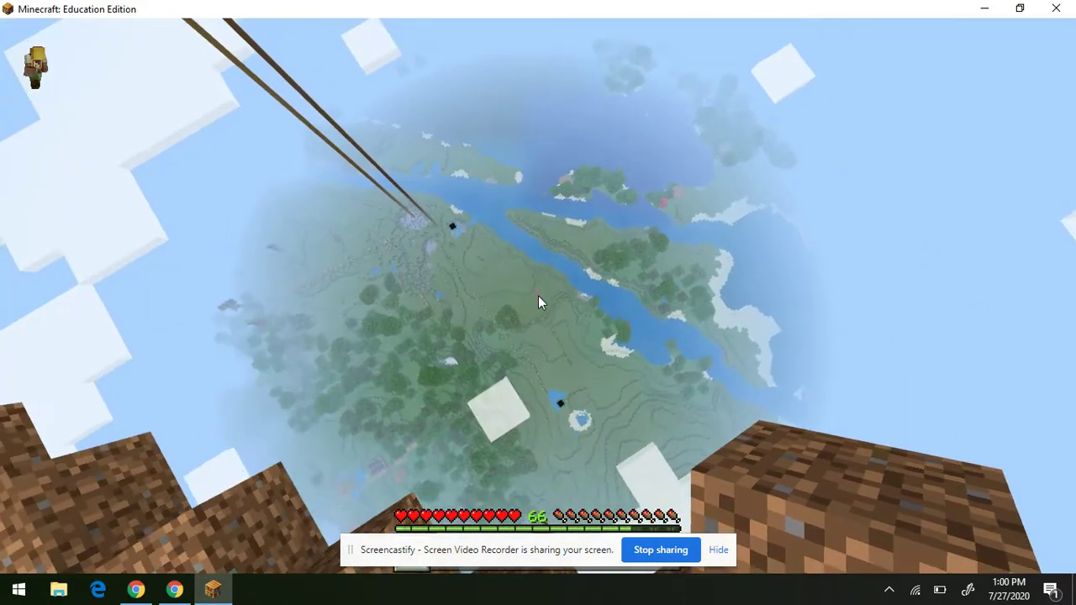
{"action": "key", "text": "shift"}
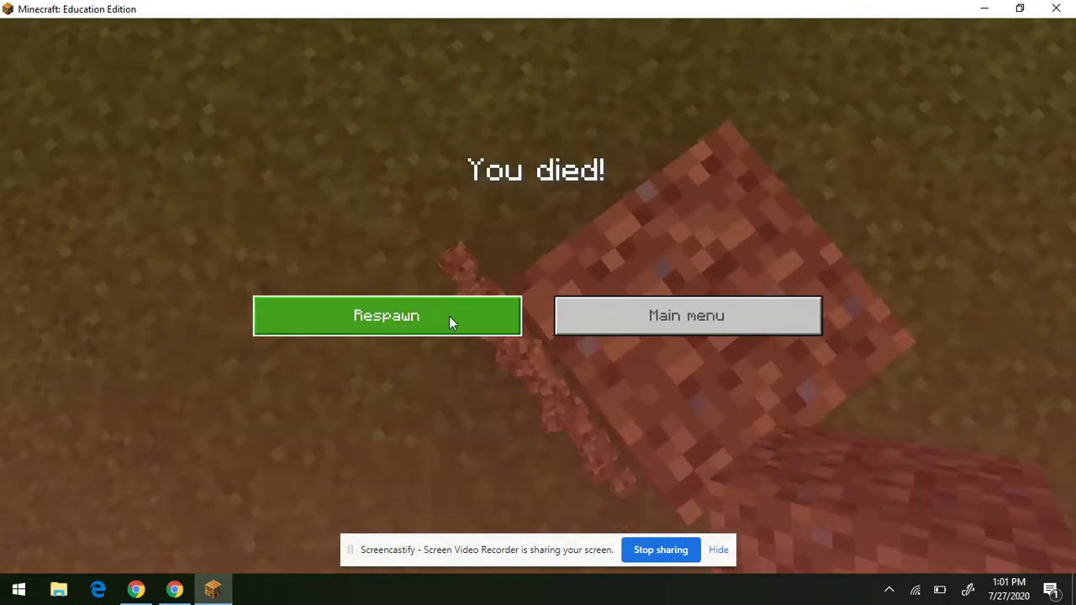
{"action": "left_click", "coordinate": [449, 317]}
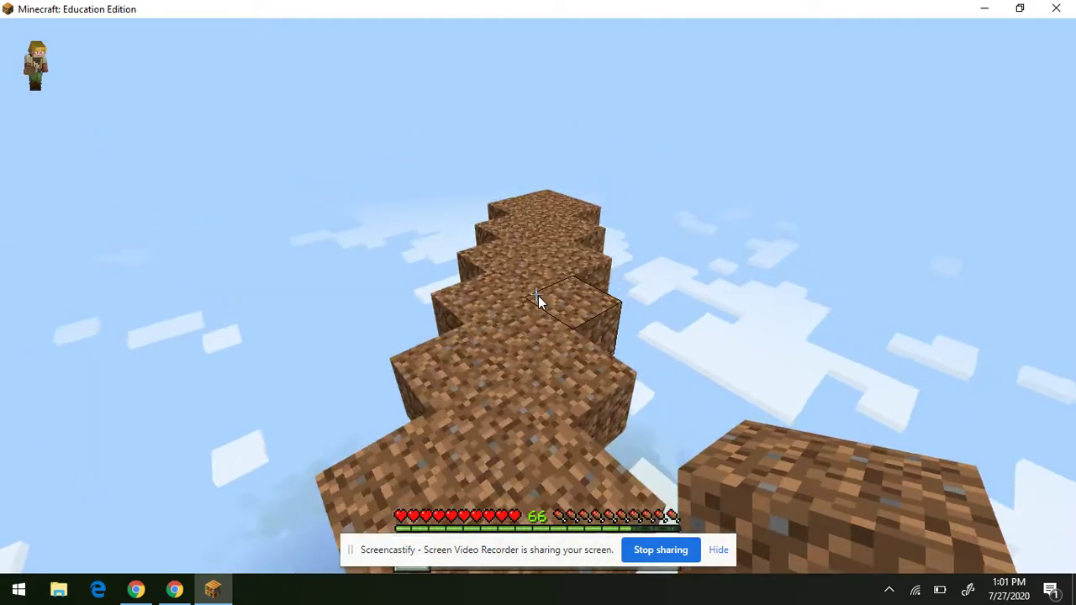
{"action": "key", "text": "w"}
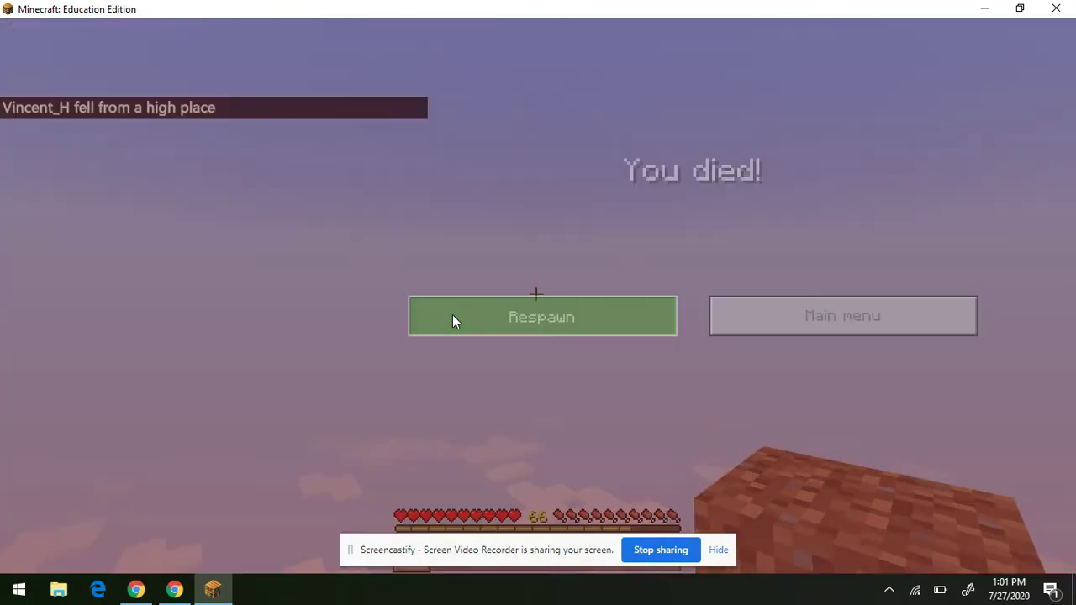
Step: Respawn twice after the falls and climb out of the water pit
{"action": "left_click", "coordinate": [452, 314]}
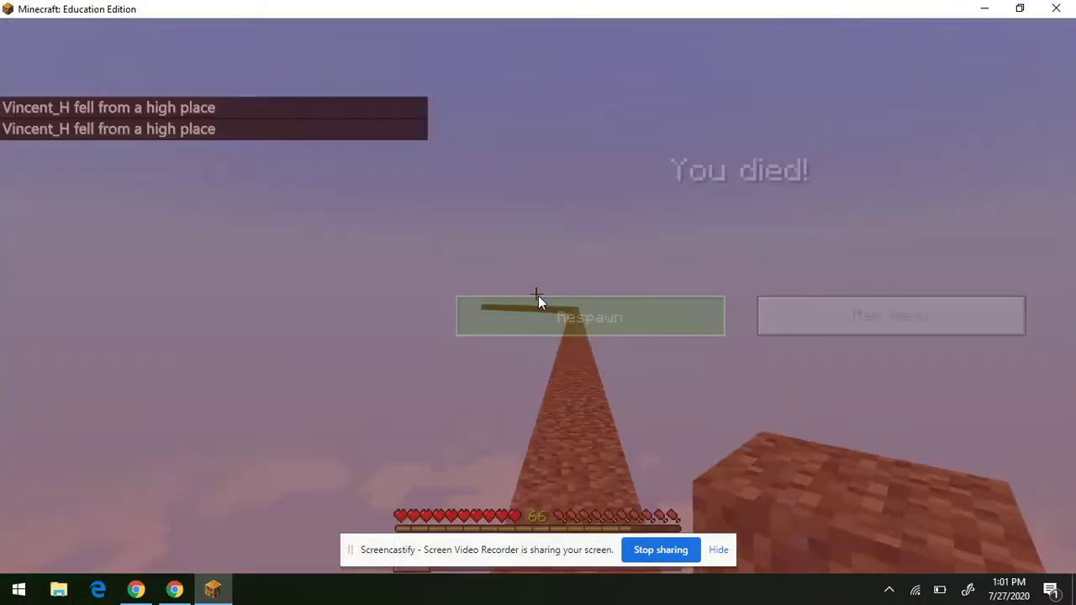
{"action": "left_click", "coordinate": [538, 301]}
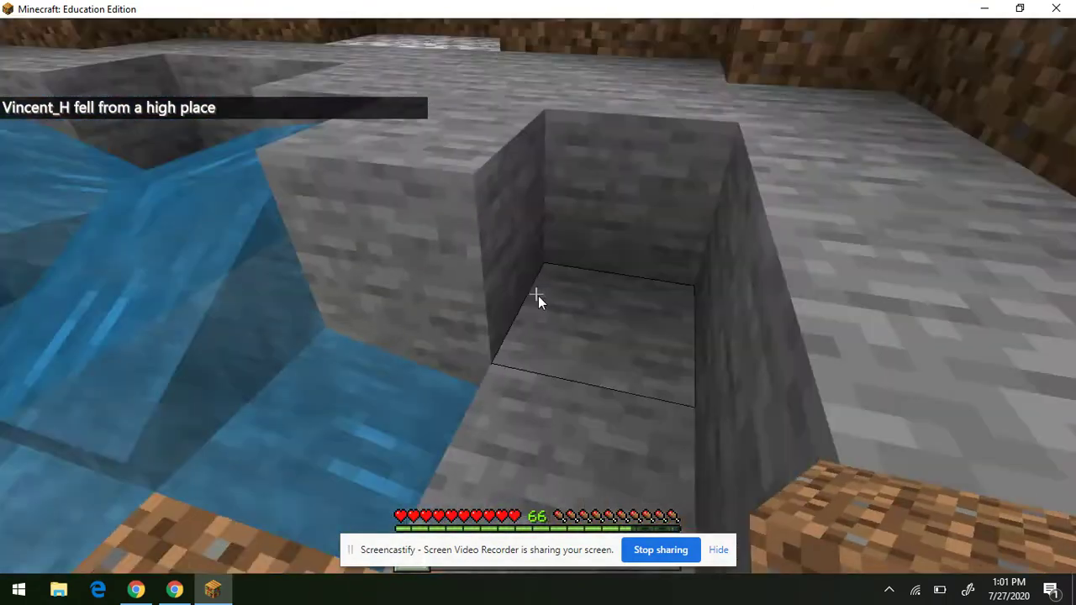
{"action": "key", "text": "w"}
{"action": "key", "text": "w"}
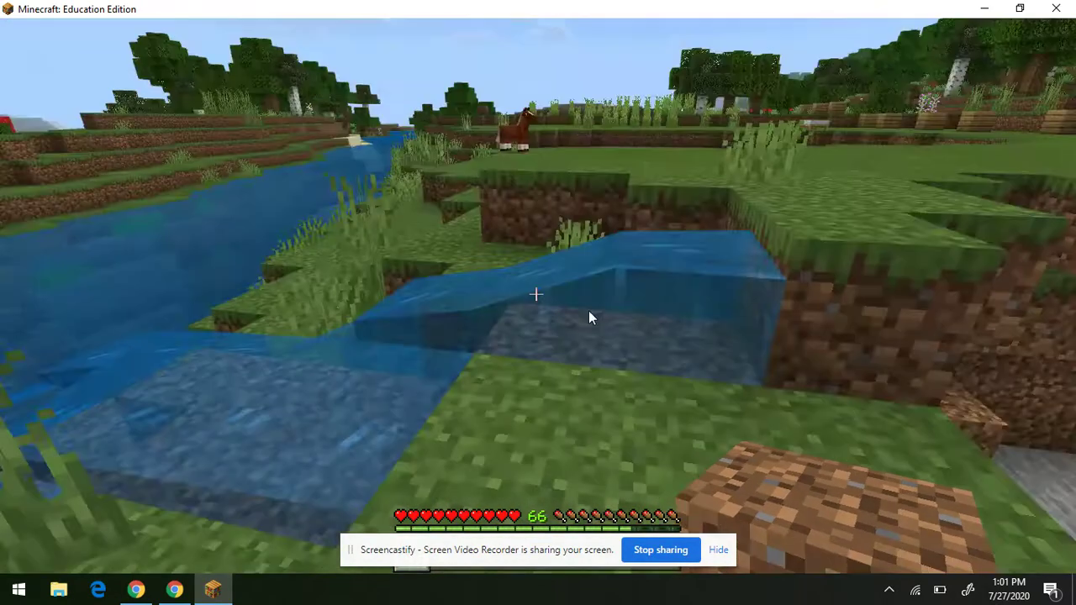
Step: Cross the grass, place a dirt block beside the planks, and head for the bed
{"action": "key", "text": "w"}
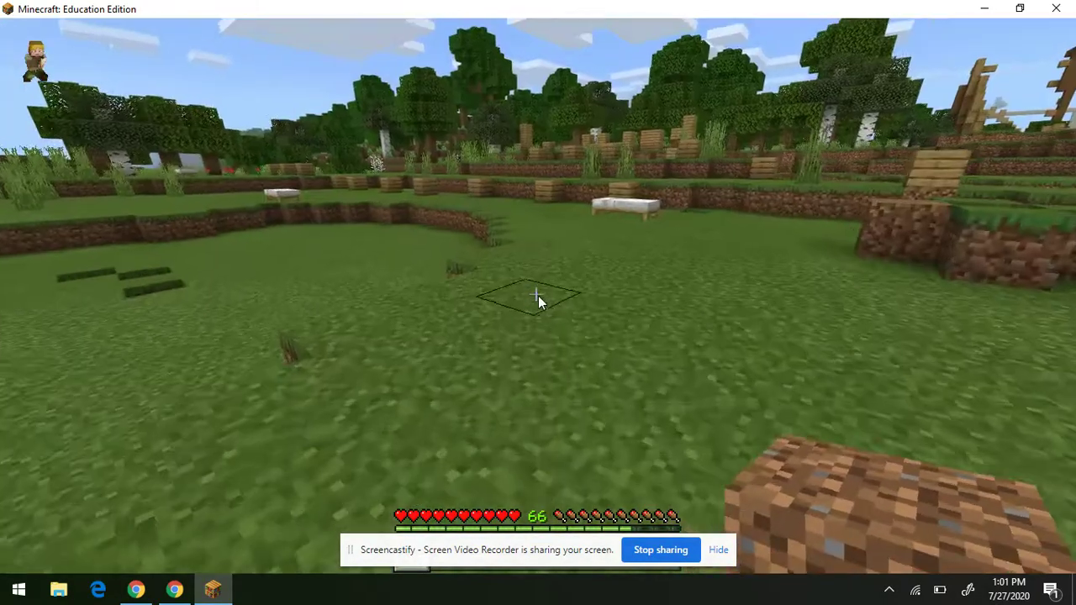
{"action": "left_click", "coordinate": [538, 303]}
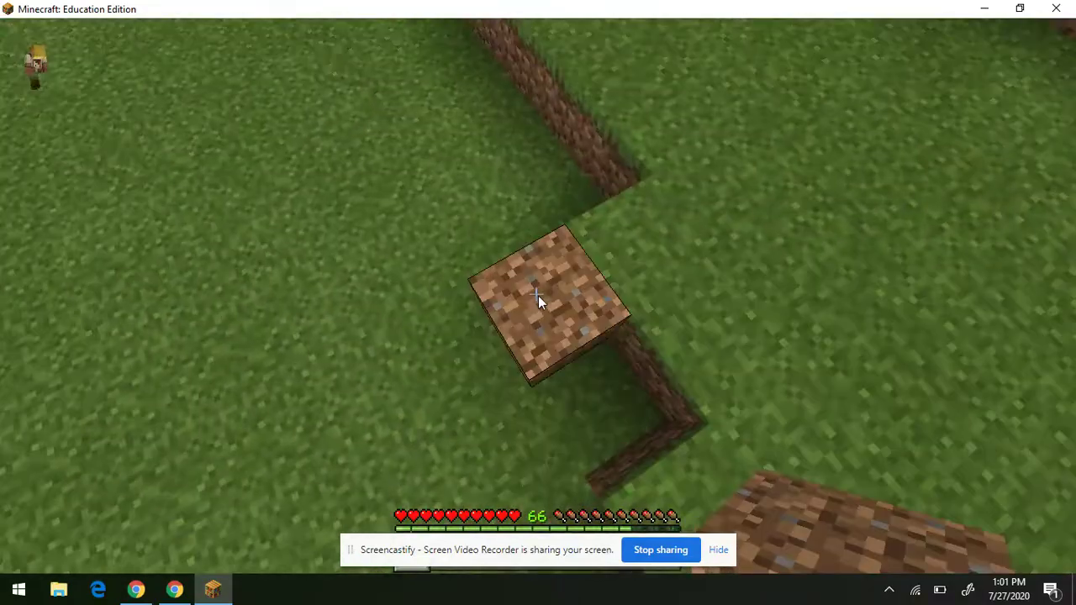
{"action": "key", "text": "w"}
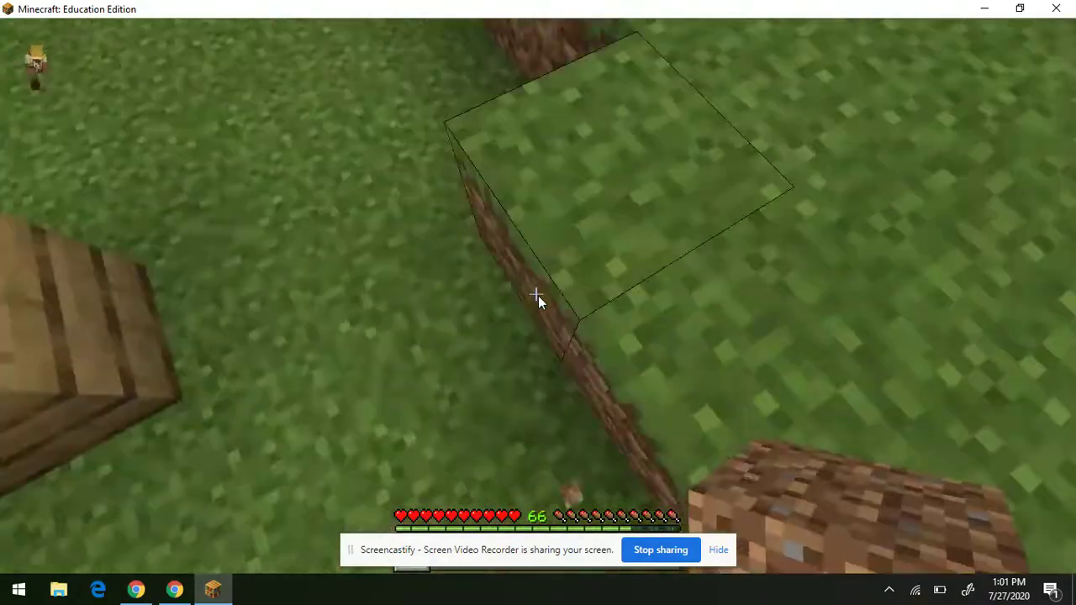
{"action": "right_click", "coordinate": [538, 303]}
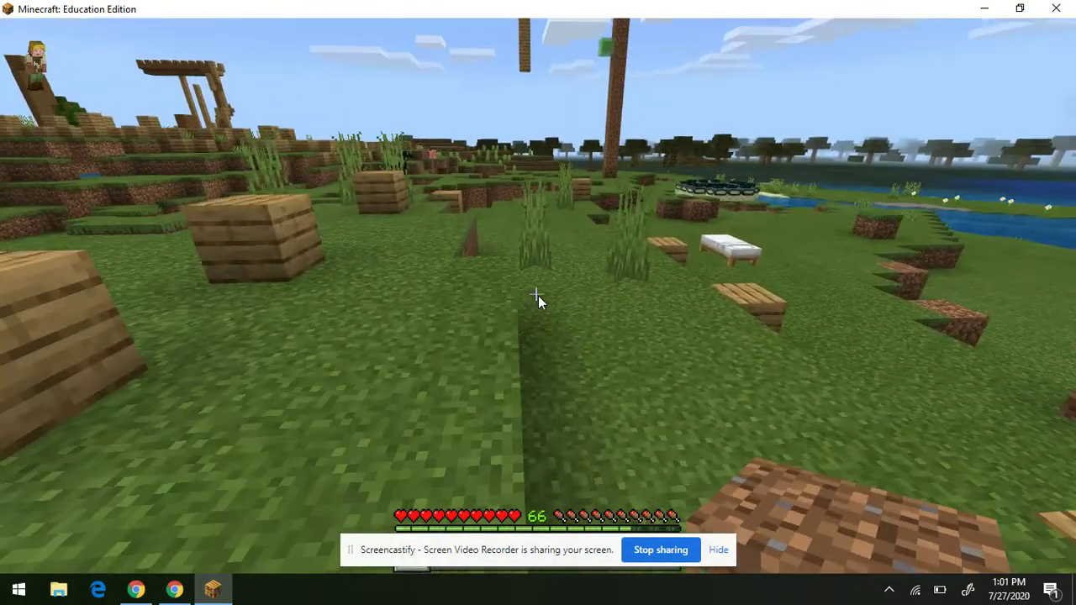
{"action": "key", "text": "w"}
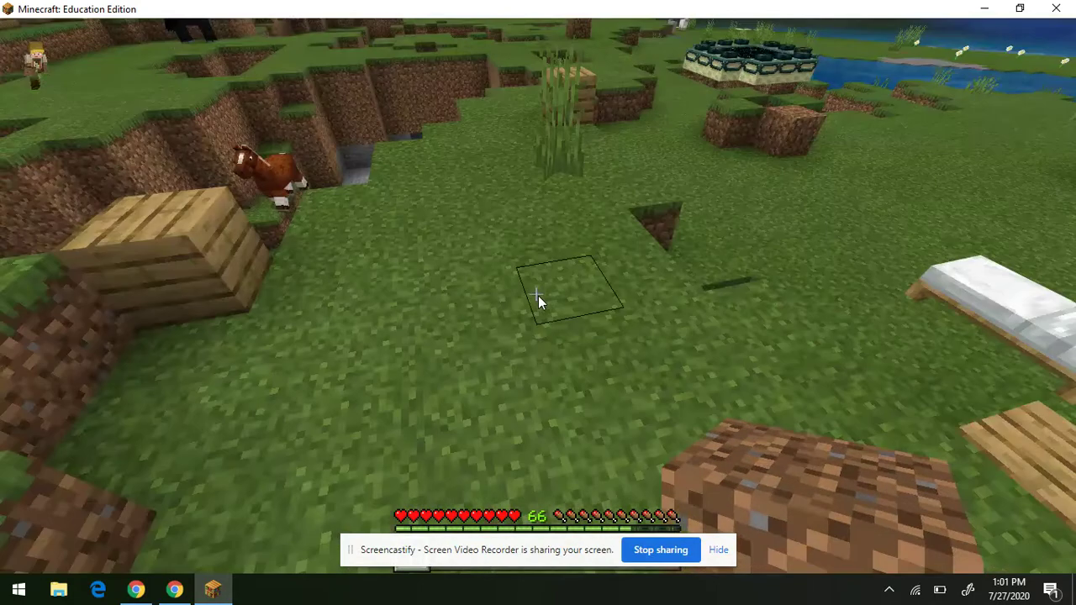
Step: Give yourself a bucket with /give @s bucket and walk back to the dirt pillar
{"action": "key", "text": "slash"}
{"action": "key", "text": "Up"}
{"action": "key", "text": "Up"}
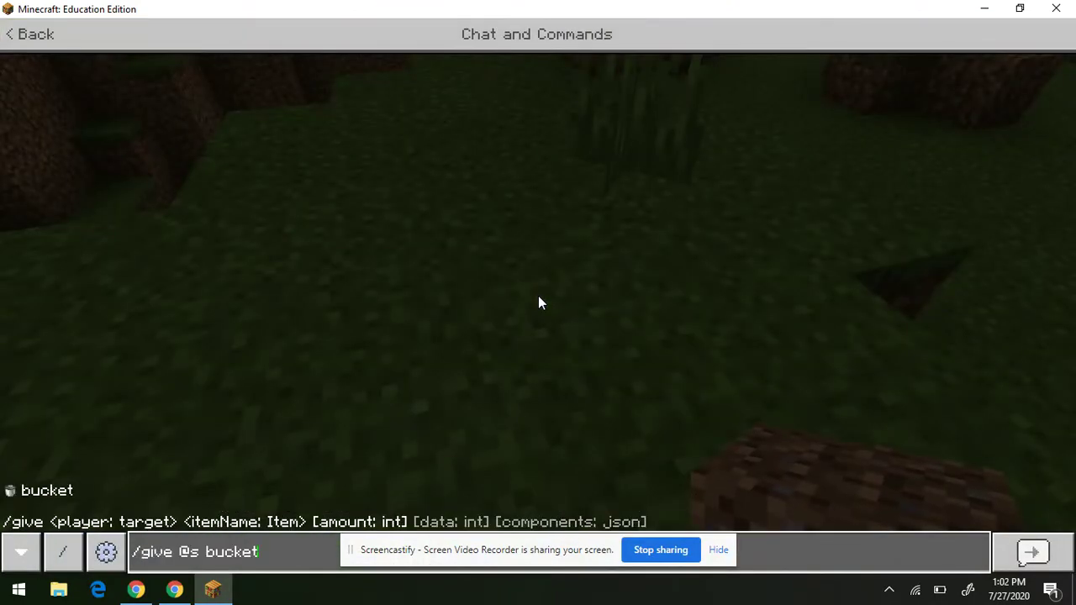
{"action": "key", "text": "Return"}
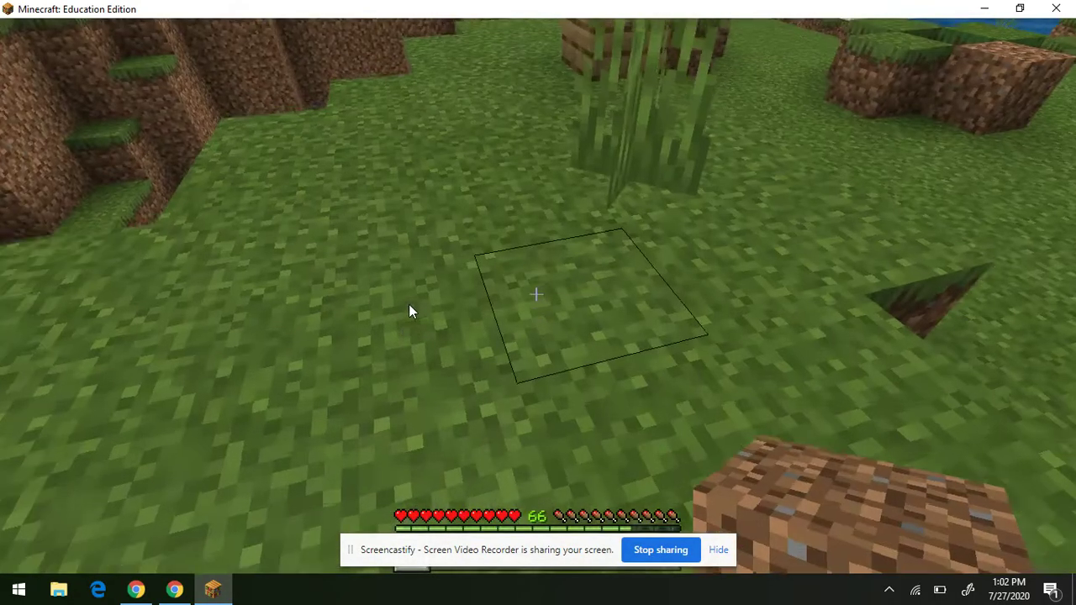
{"action": "key", "text": "w"}
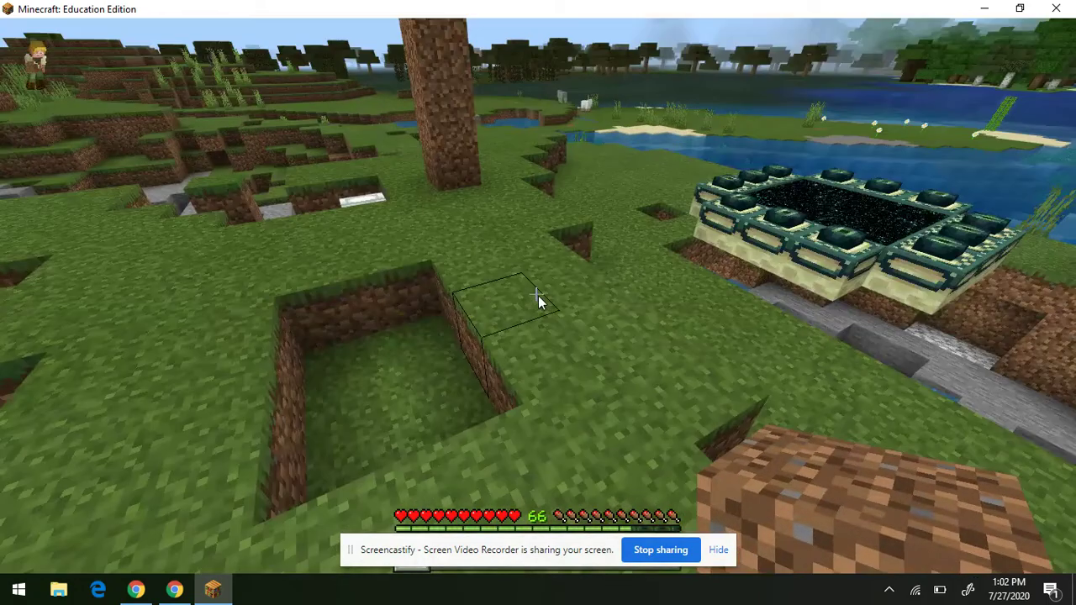
{"action": "key", "text": "w"}
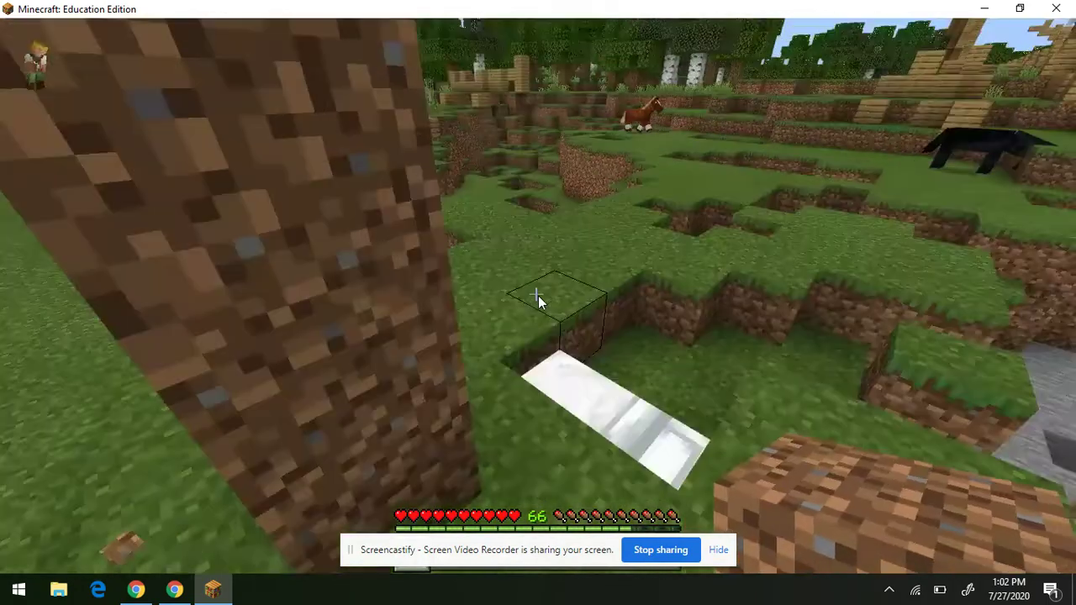
{"action": "key", "text": "w"}
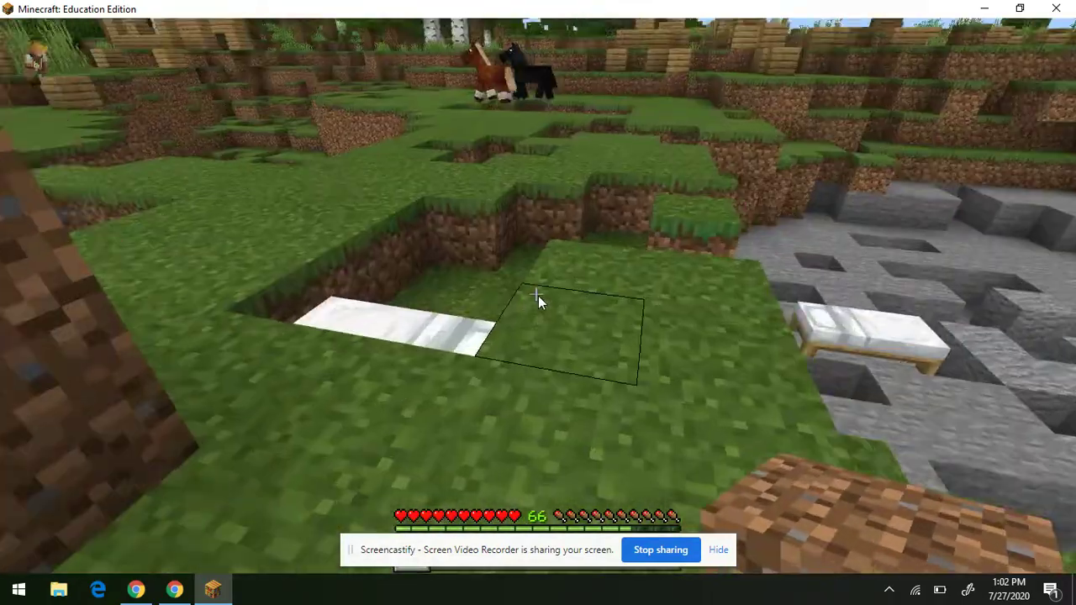
{"action": "type", "text": "/give "}
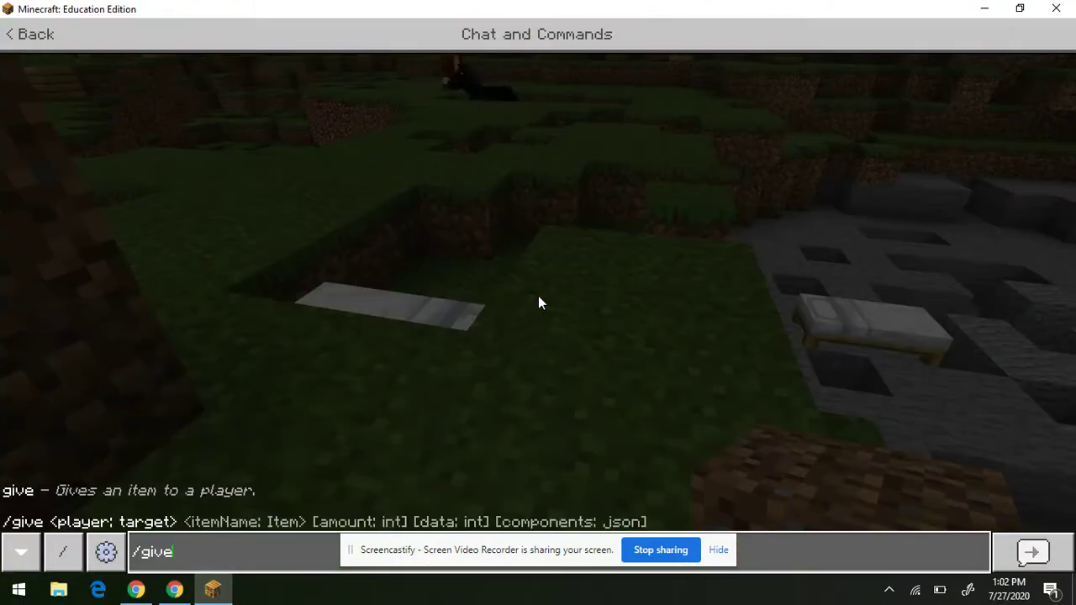
{"action": "type", "text": "@s chest"}
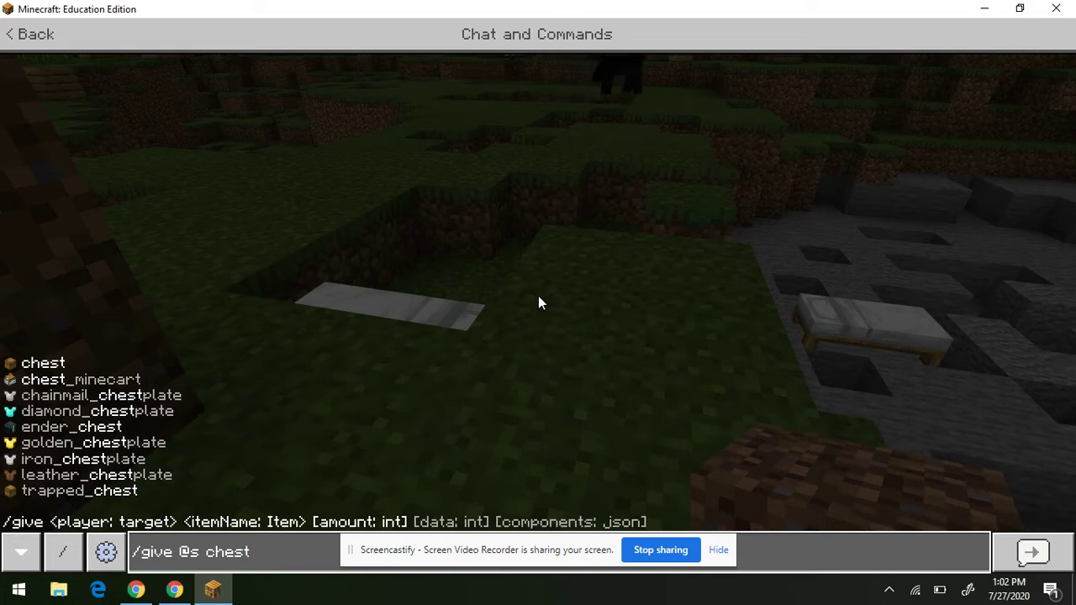
Step: Give yourself a chest with /give @s chest and confirm it in the hotbar
{"action": "key", "text": "Return"}
{"action": "key", "text": "e"}
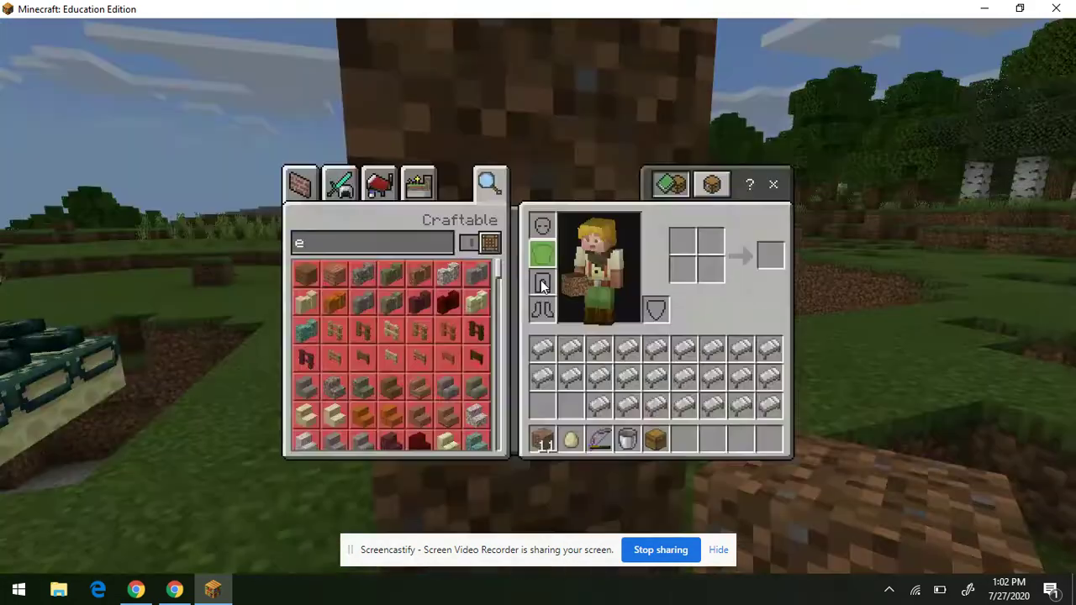
{"action": "key", "text": "e"}
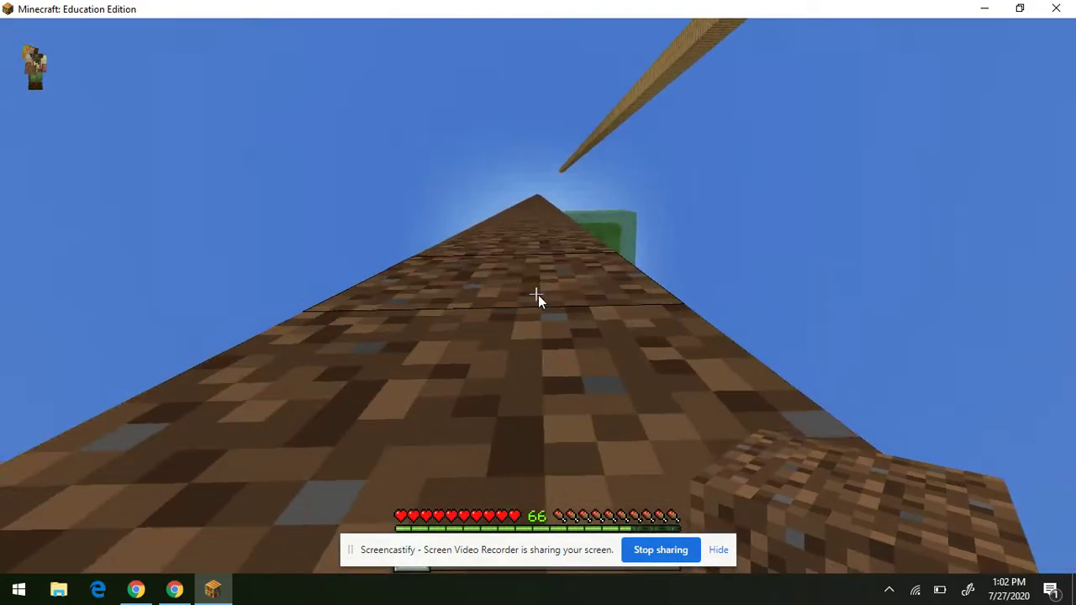
{"action": "type", "text": "/kill"}
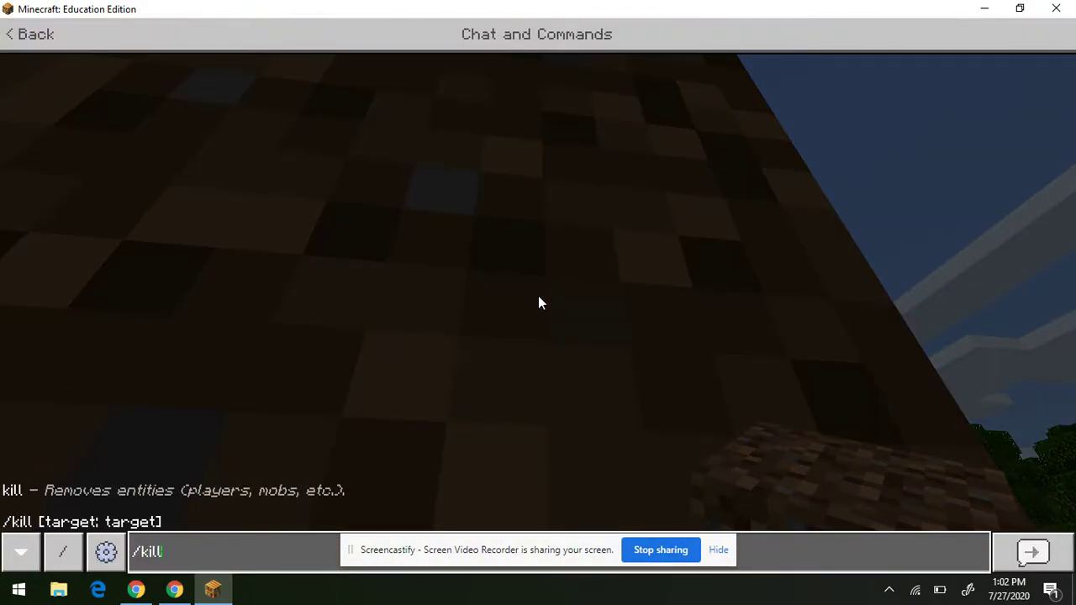
{"action": "left_click", "coordinate": [28, 40]}
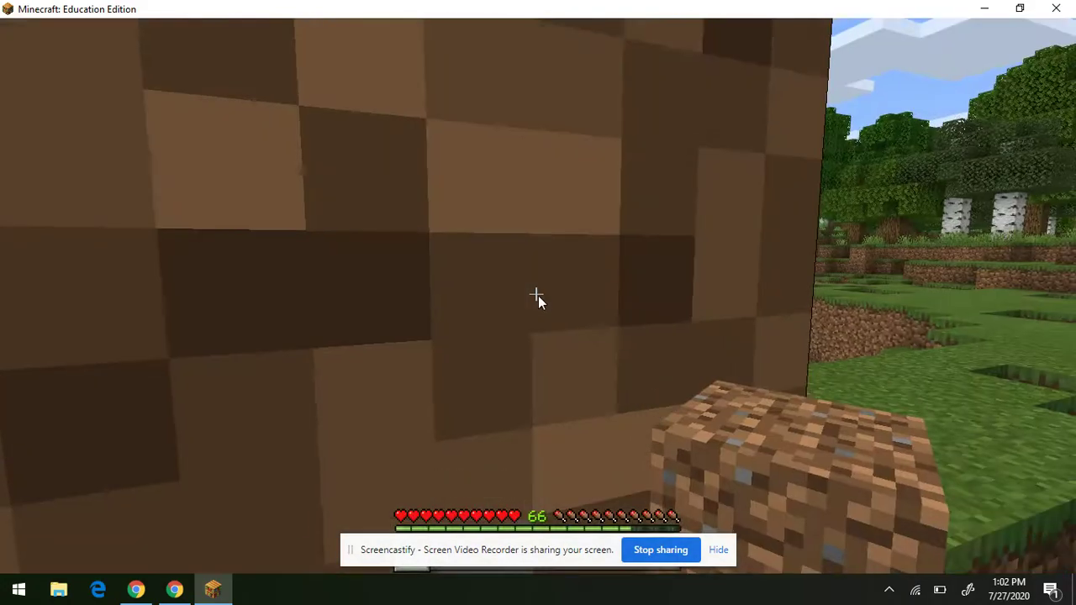
{"action": "key", "text": "Escape"}
{"action": "key", "text": "Escape"}
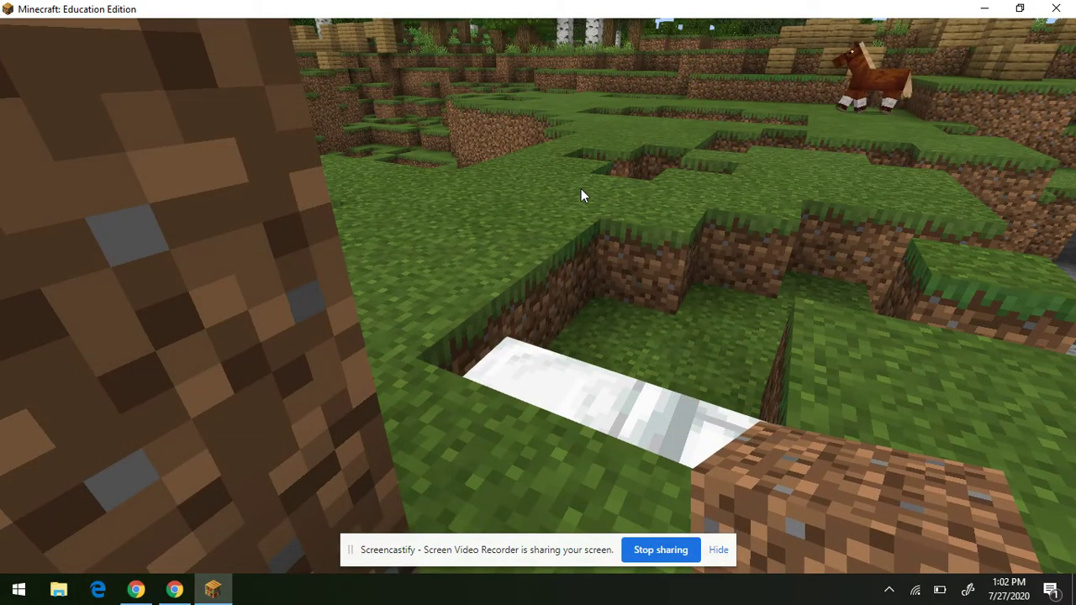
Step: Set the world's Default Game Mode to Creative in the Game settings
{"action": "key", "text": "Escape"}
{"action": "left_click", "coordinate": [581, 196]}
{"action": "left_click", "coordinate": [569, 168]}
{"action": "left_click", "coordinate": [470, 188]}
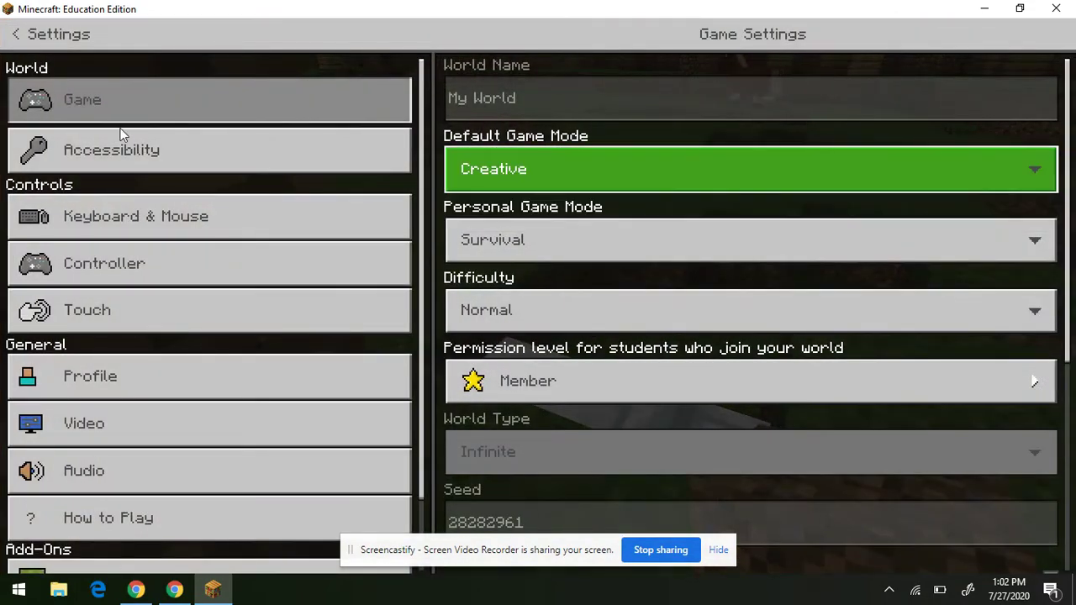
{"action": "left_click", "coordinate": [10, 37]}
{"action": "key", "text": "Escape"}
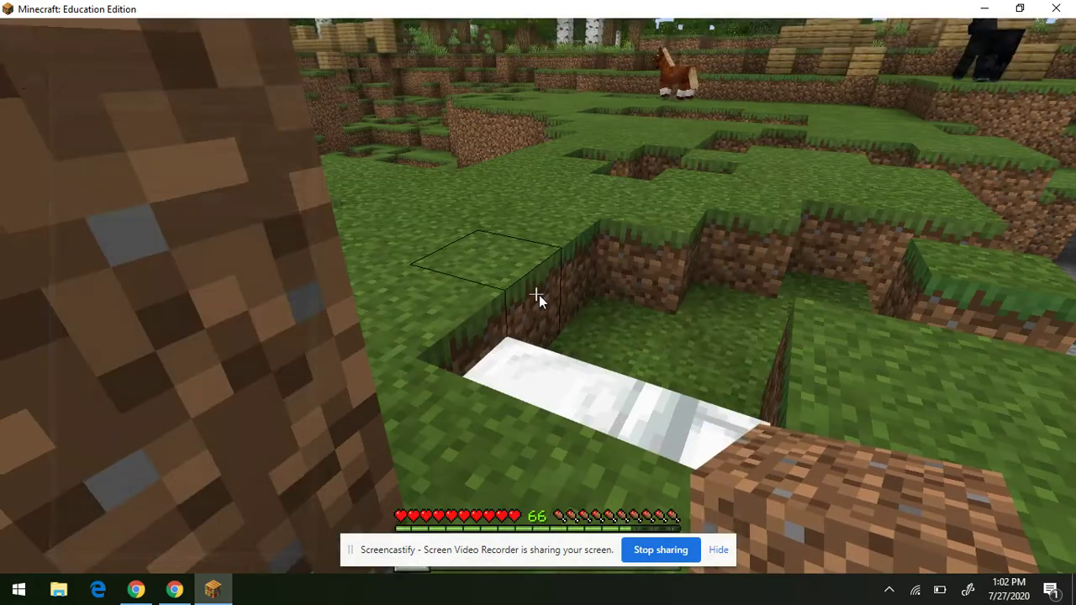
Step: Search the creative inventory for water buckets for the hotbar
{"action": "key", "text": "e"}
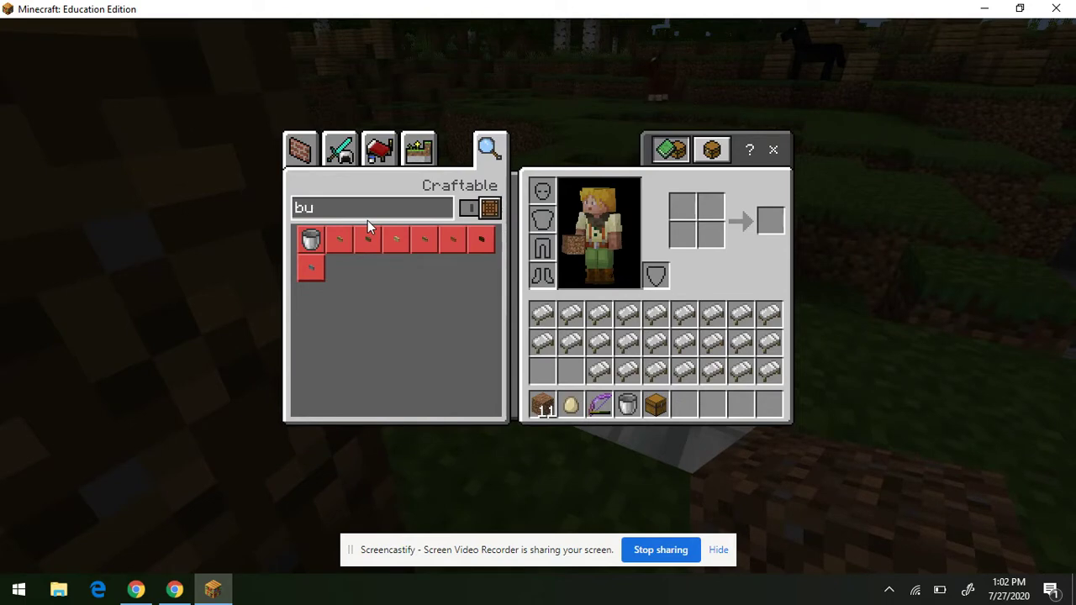
{"action": "type", "text": "c"}
{"action": "key", "text": "BackSpace"}
{"action": "key", "text": "BackSpace"}
{"action": "key", "text": "BackSpace"}
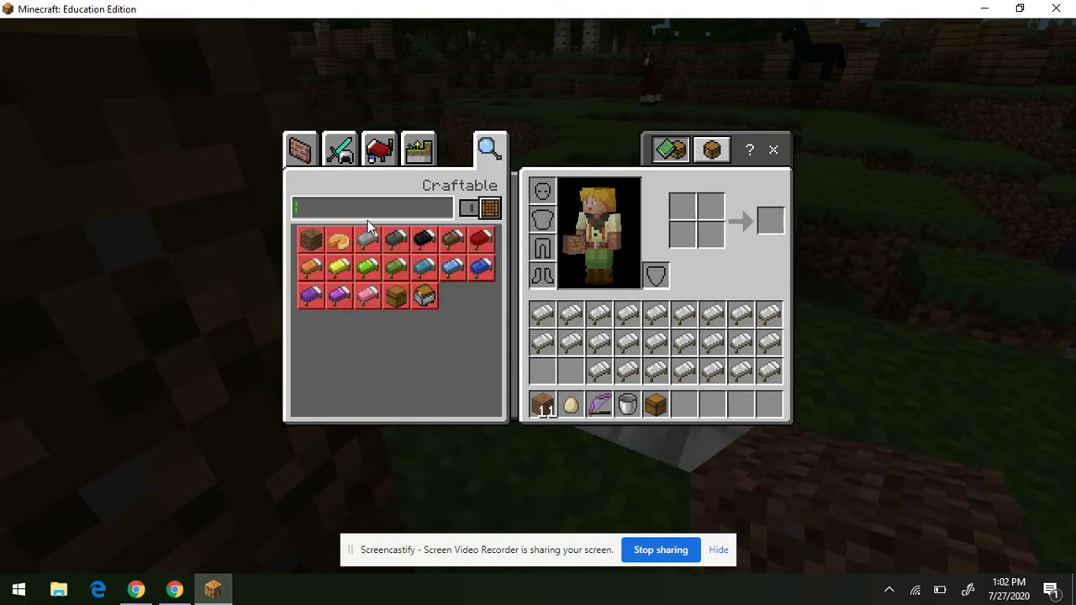
{"action": "left_click", "coordinate": [774, 149]}
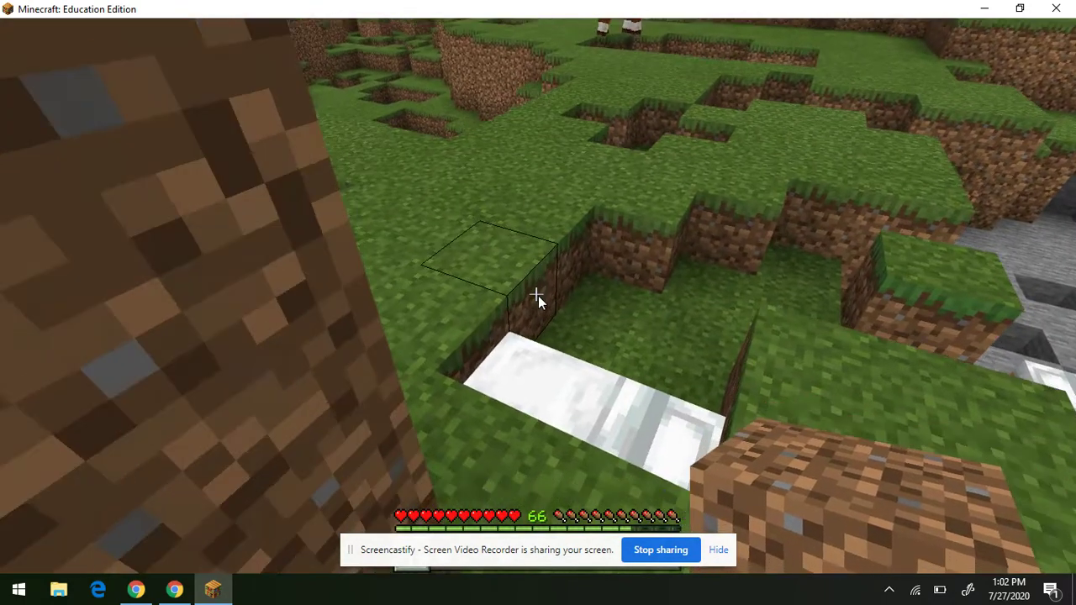
Step: Set the Personal Game Mode to Creative as well
{"action": "key", "text": "Escape"}
{"action": "left_click", "coordinate": [210, 173]}
{"action": "left_click", "coordinate": [589, 248]}
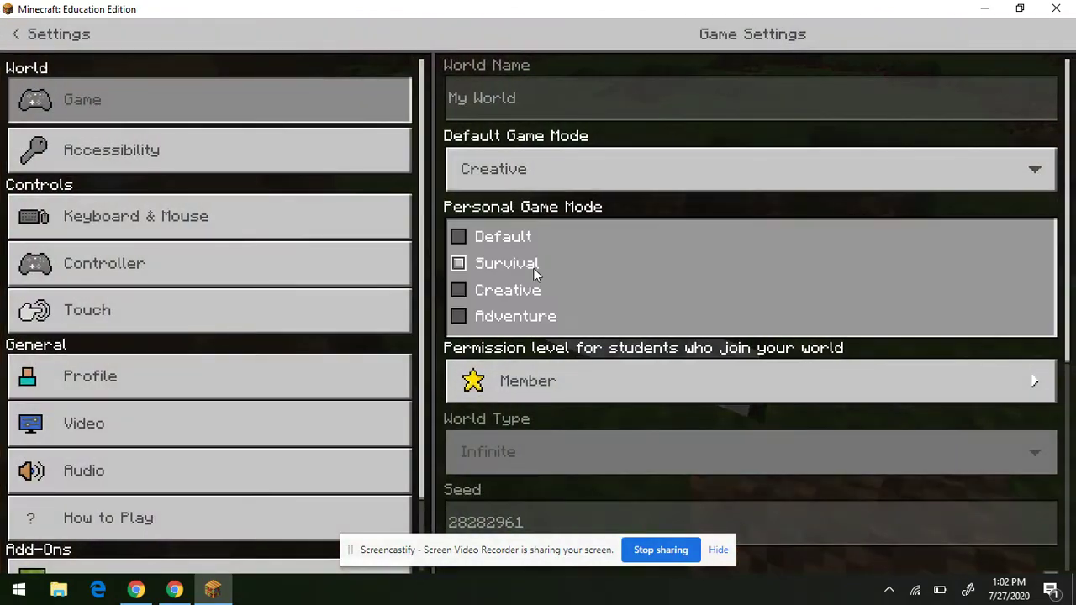
{"action": "left_click", "coordinate": [459, 292]}
{"action": "left_click", "coordinate": [24, 43]}
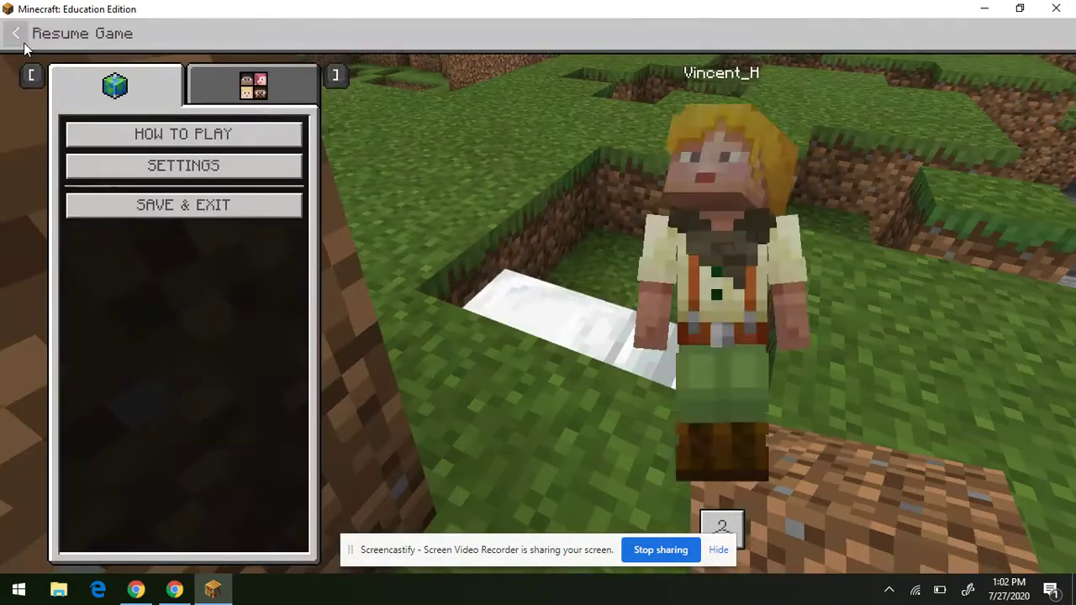
{"action": "type", "text": "e"}
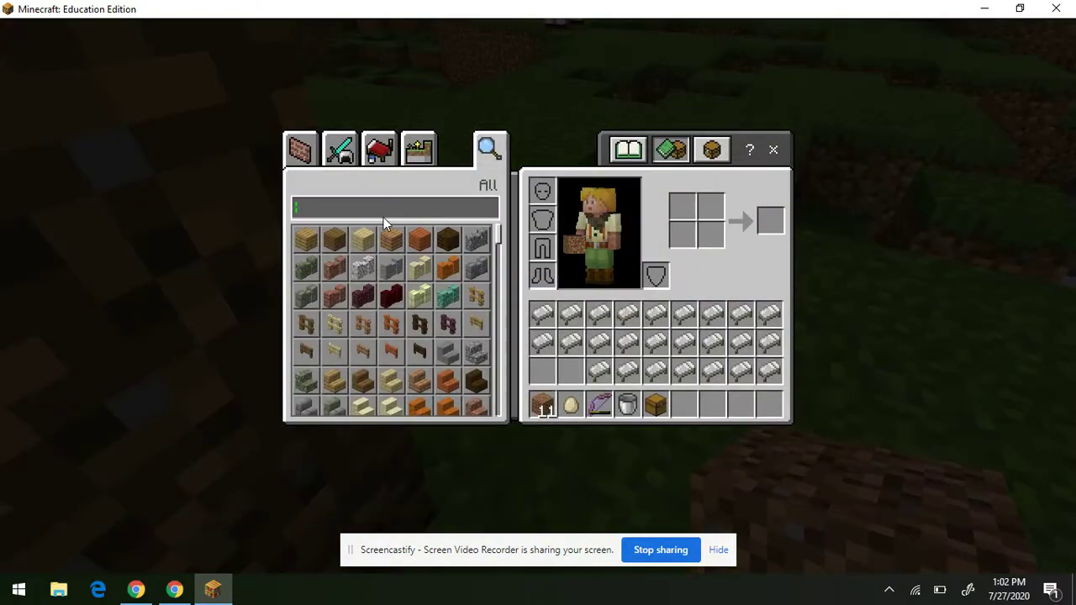
{"action": "type", "text": "water"}
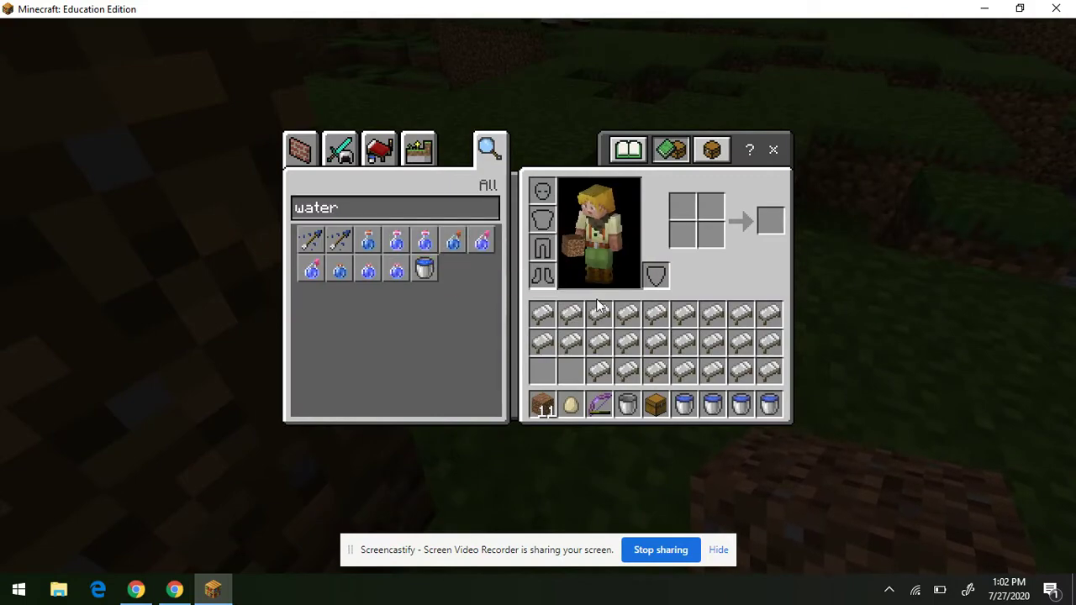
{"action": "left_click", "coordinate": [771, 150]}
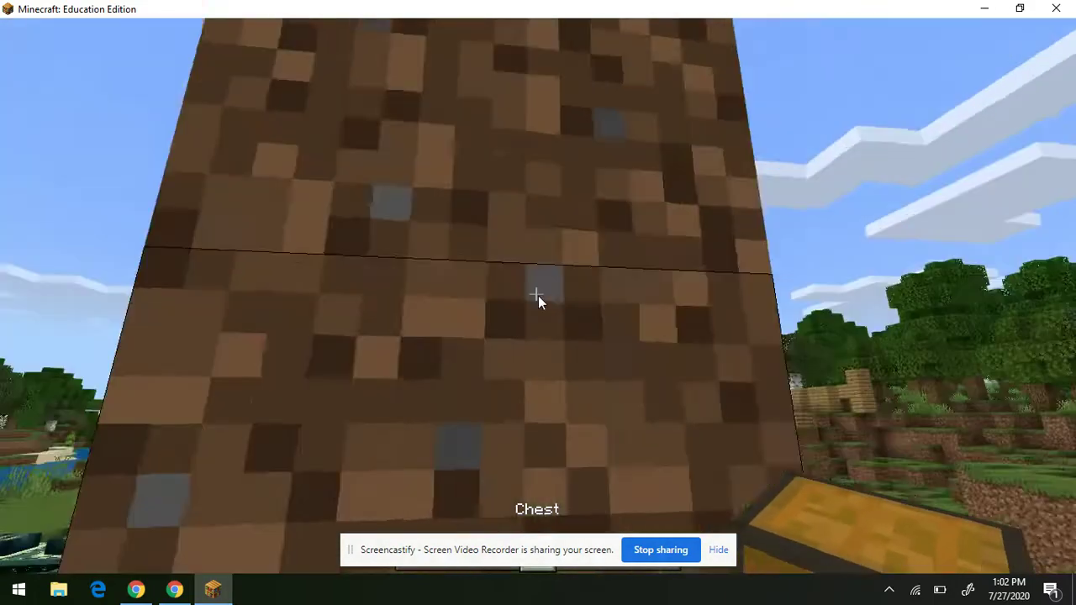
{"action": "key", "text": "slash"}
{"action": "type", "text": "k"}
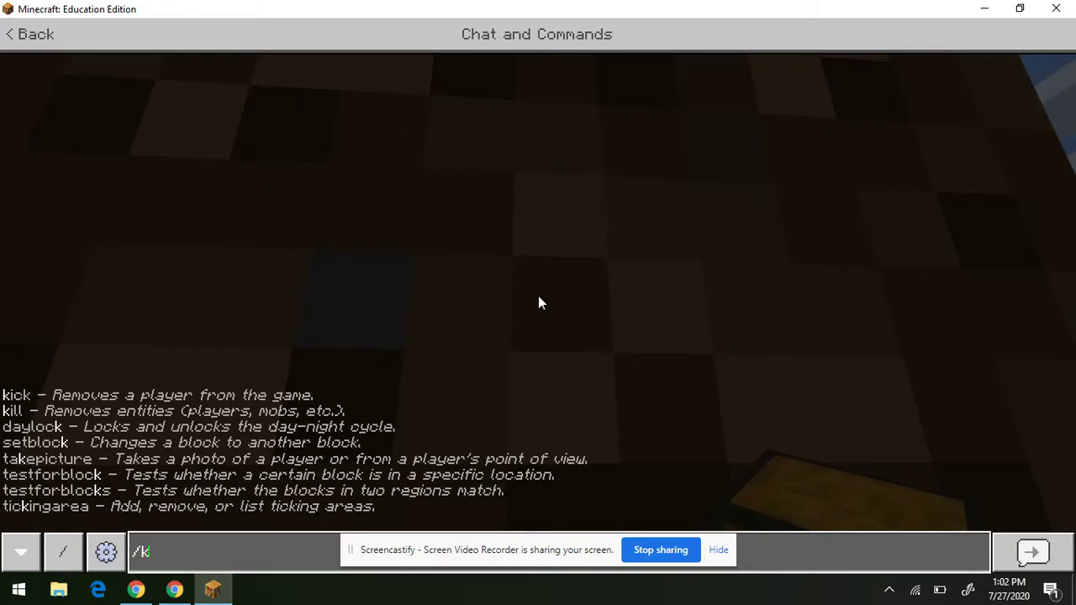